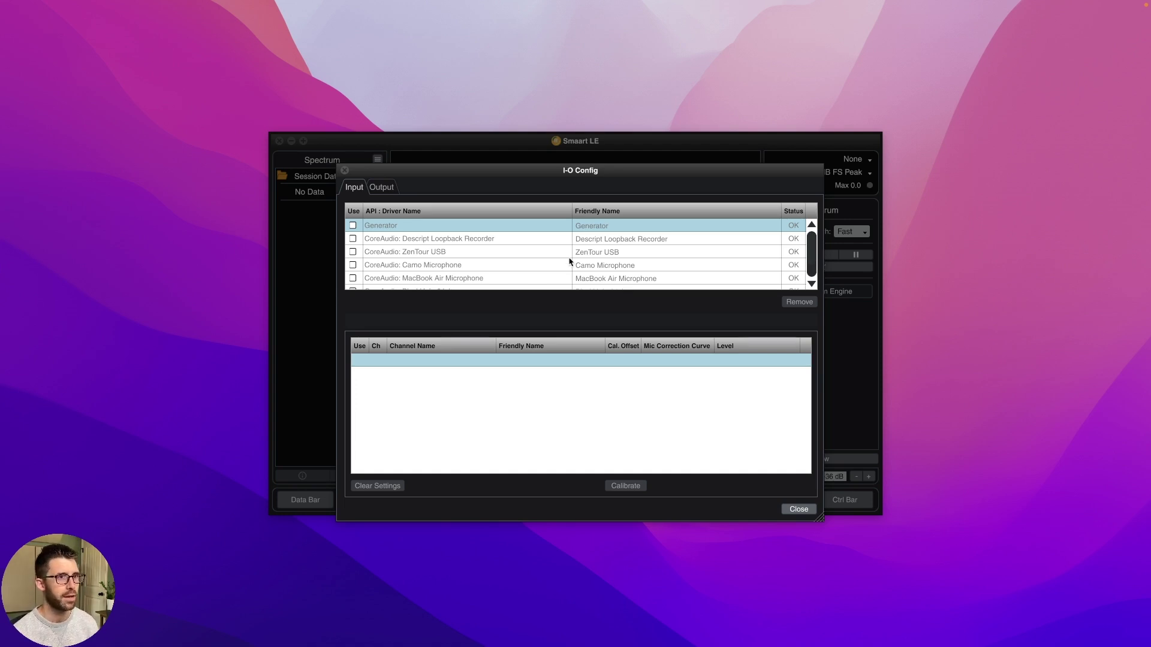
# - Enable the EVO8 as an input device and give channels 1 and 2 the friendly names "Pedalboard In" and "Loop In"
pyautogui.scroll(-2, 553, 253)
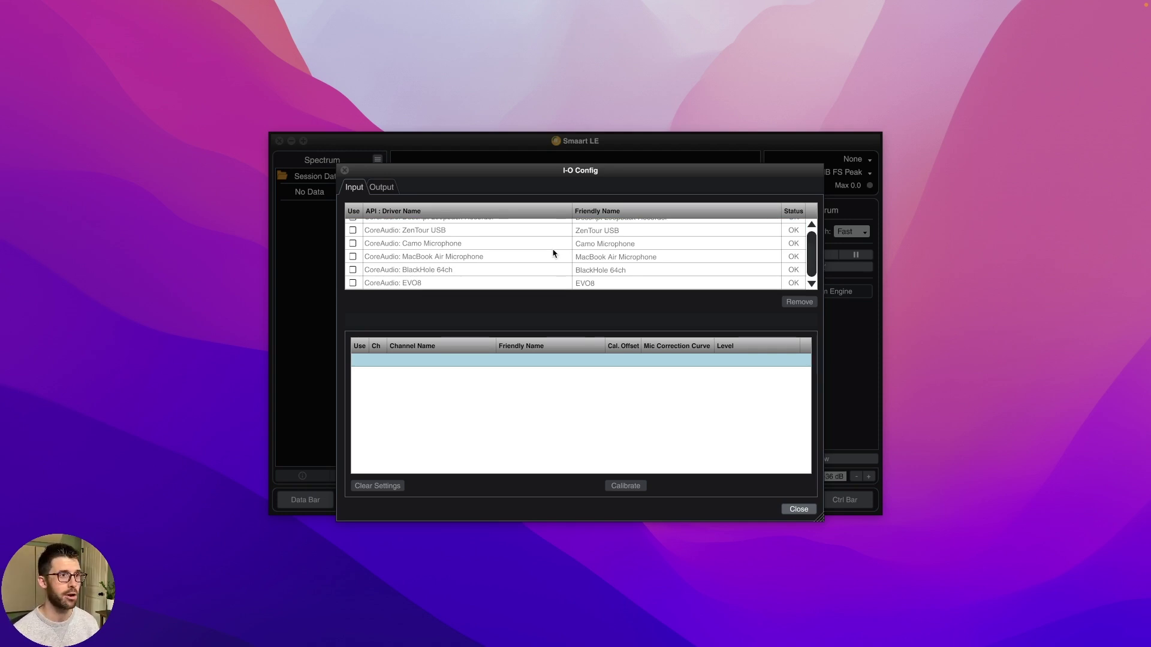
pyautogui.click(353, 283)
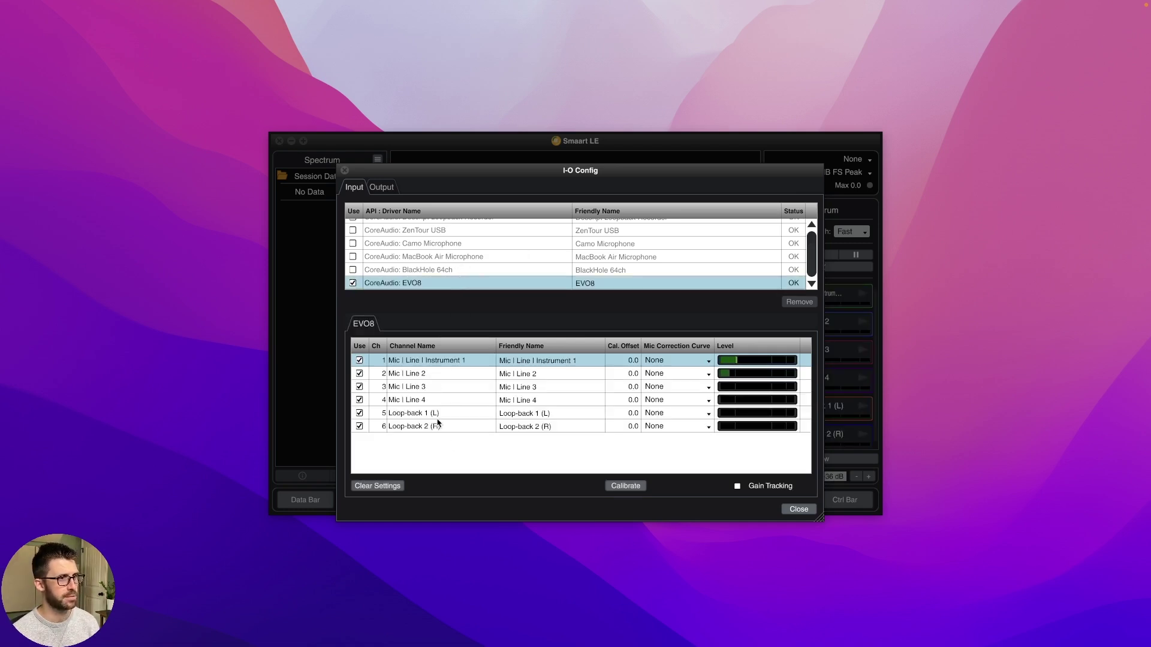
pyautogui.click(579, 362)
pyautogui.doubleClick(579, 361)
pyautogui.tripleClick(579, 361)
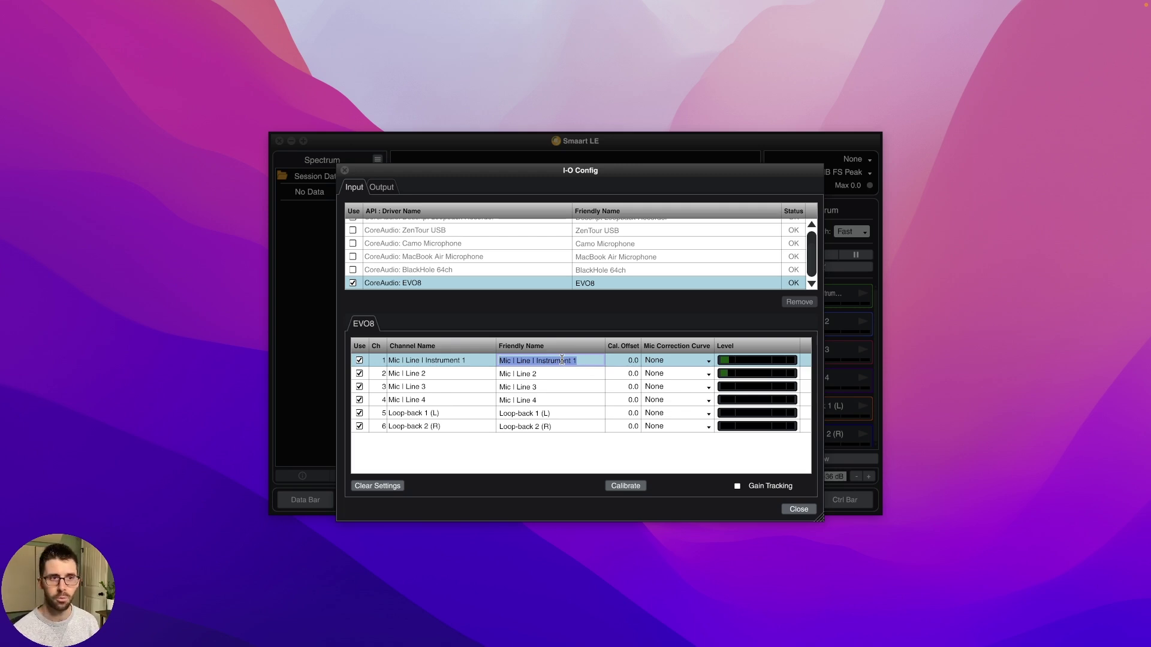
pyautogui.write('Peda')
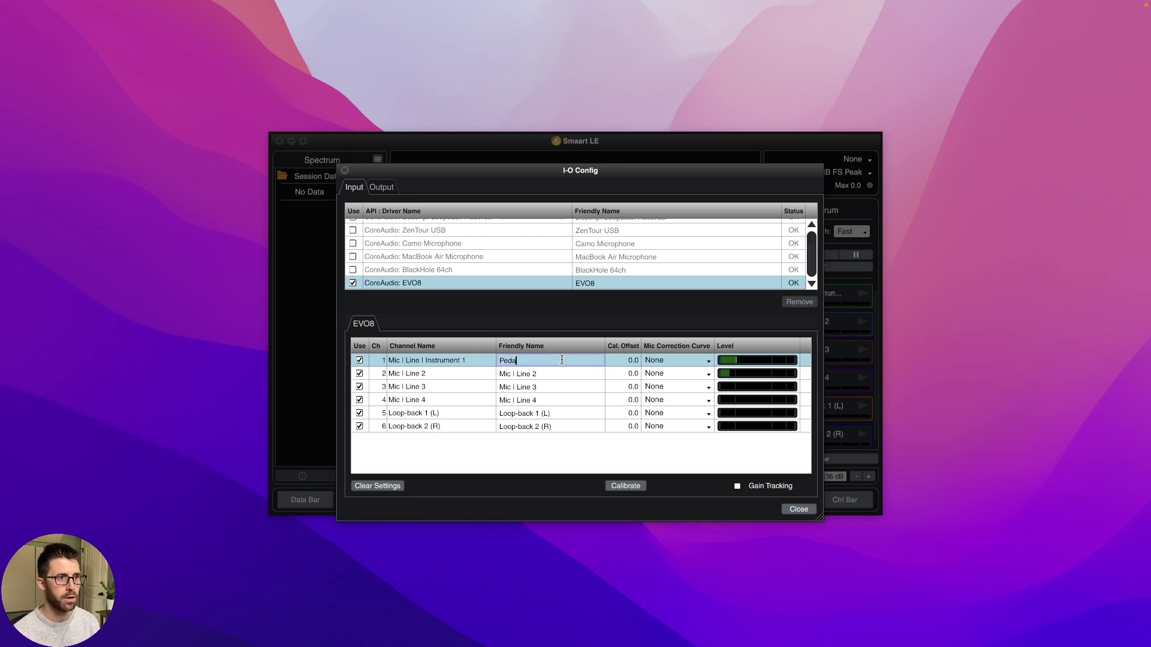
pyautogui.write('lboard In')
pyautogui.press('Return')
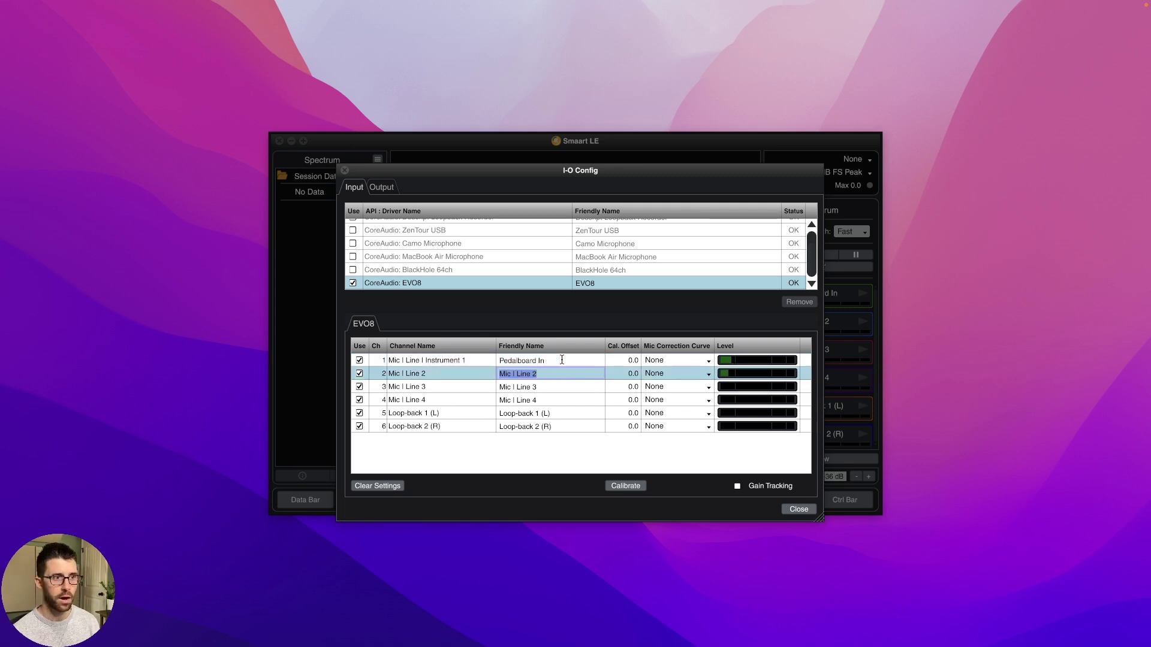
pyautogui.write('Loop In')
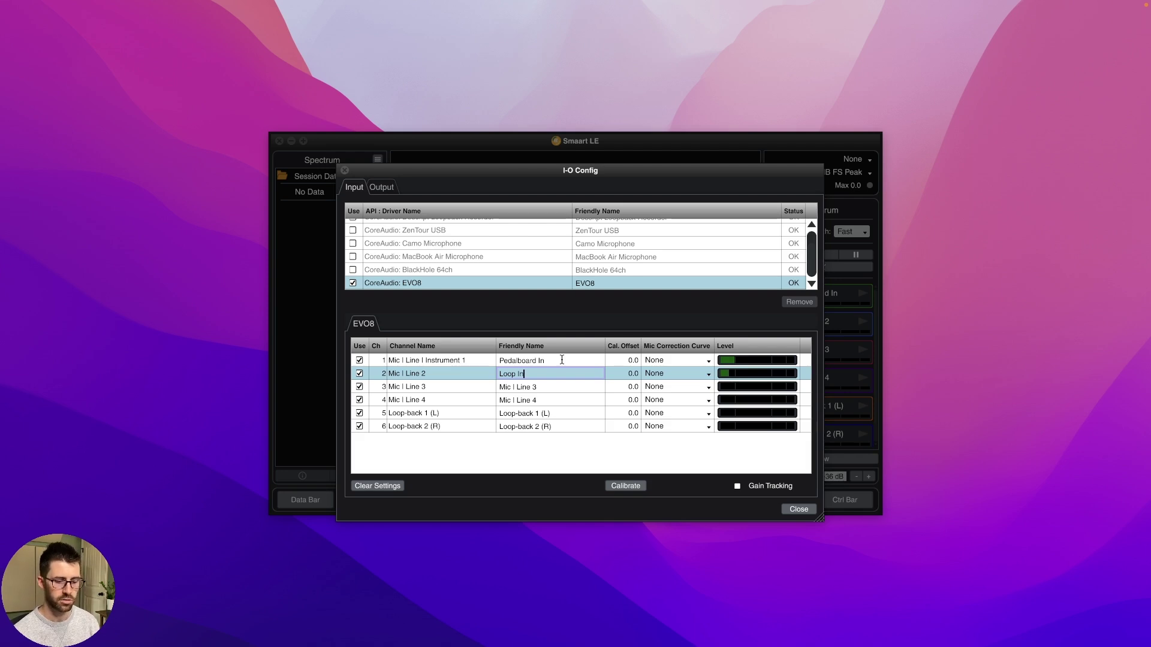
pyautogui.press('Return')
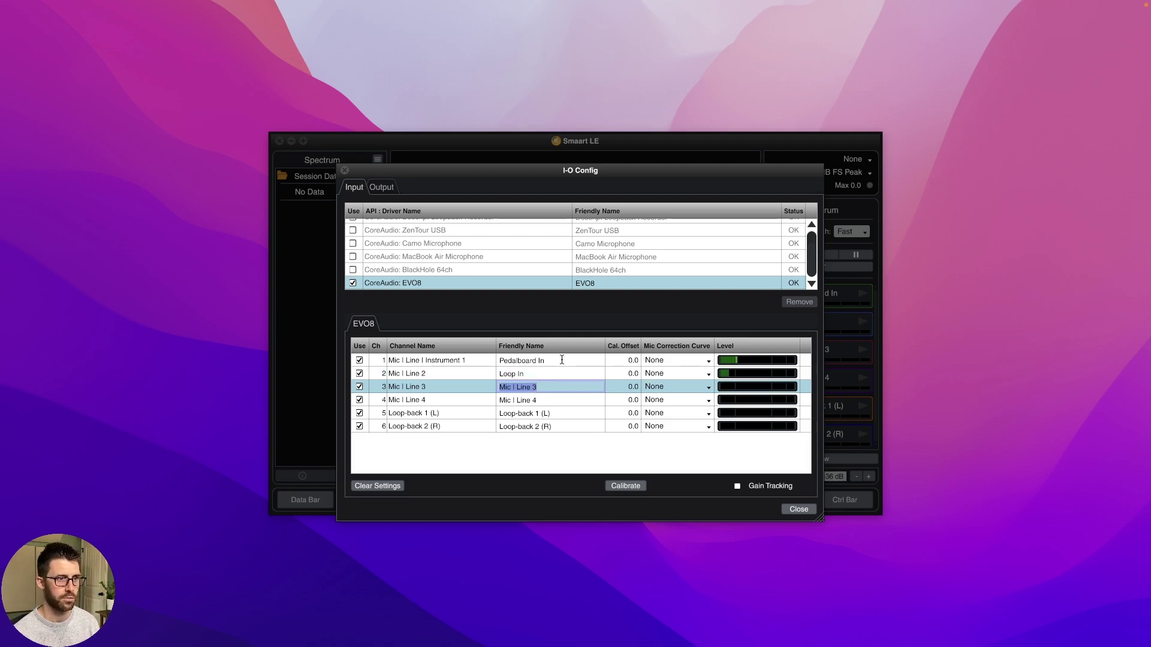
# - Disable EVO8 input channels 3 through 6, including both loop-back channels
pyautogui.click(360, 387)
pyautogui.click(359, 400)
pyautogui.click(359, 413)
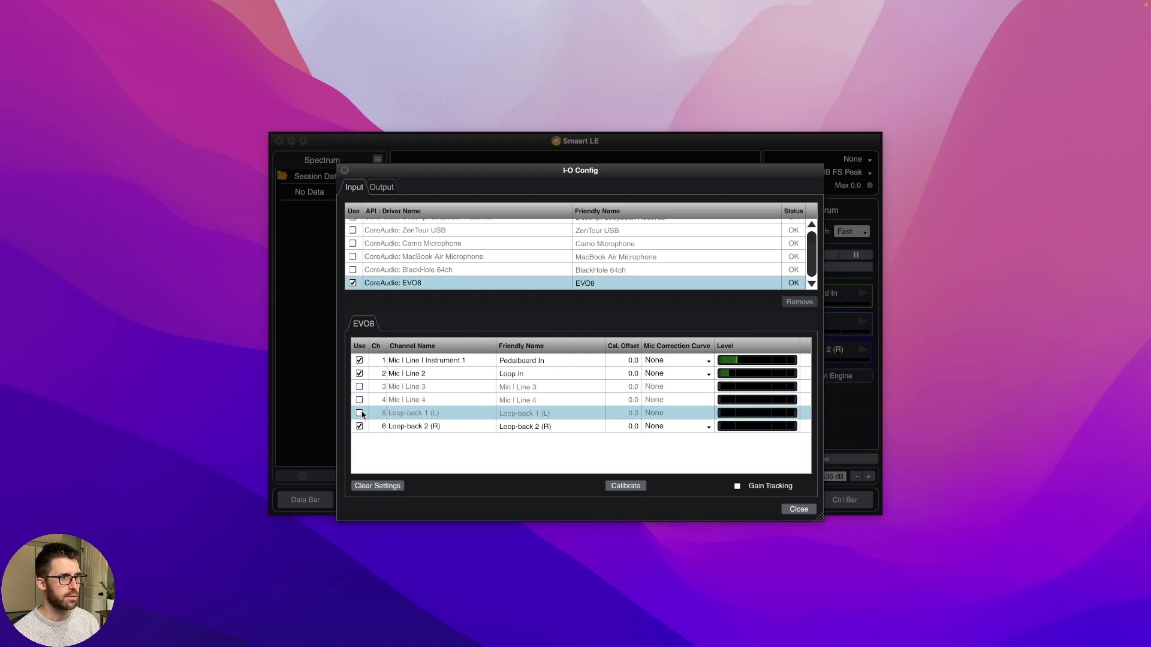
pyautogui.click(360, 426)
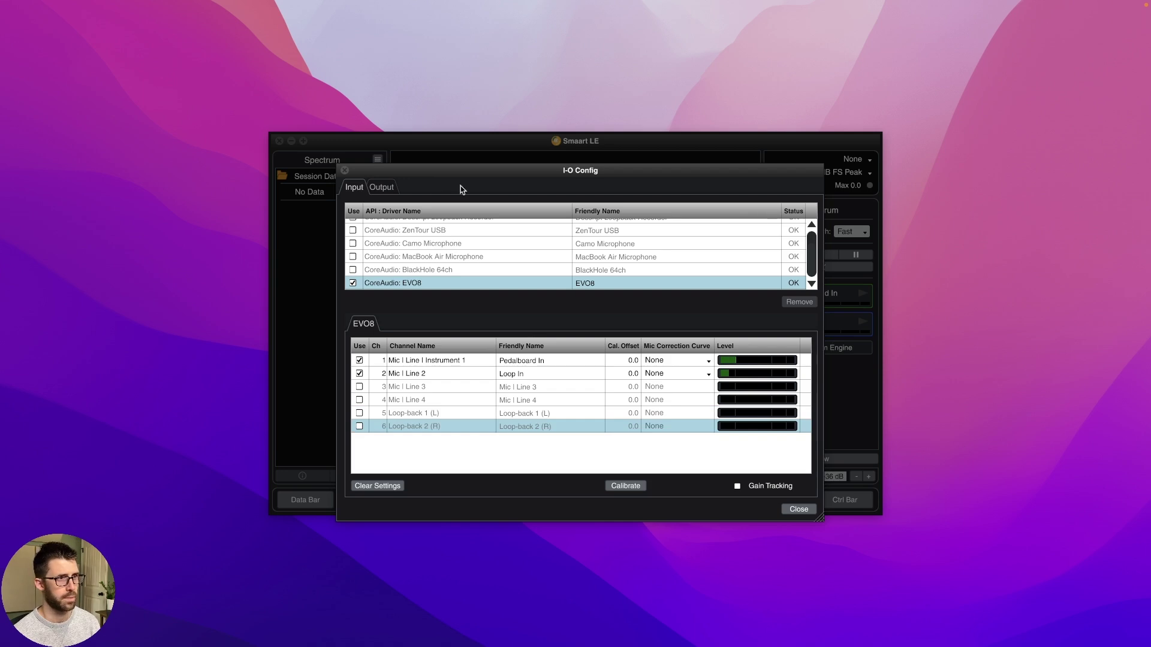
# - Name the EVO8 main outputs 1 and 2 "GEN OUT L" and "GEN OUR R", and close the I-O configuration
pyautogui.click(380, 188)
pyautogui.scroll(-1, 376, 277)
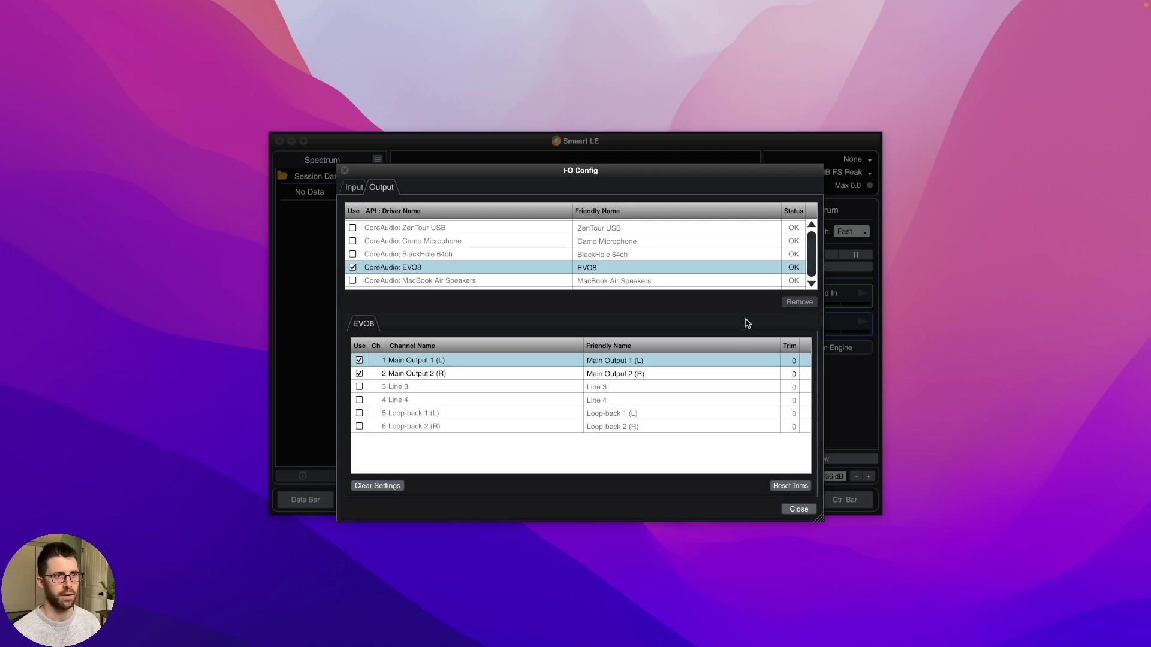
pyautogui.doubleClick(659, 361)
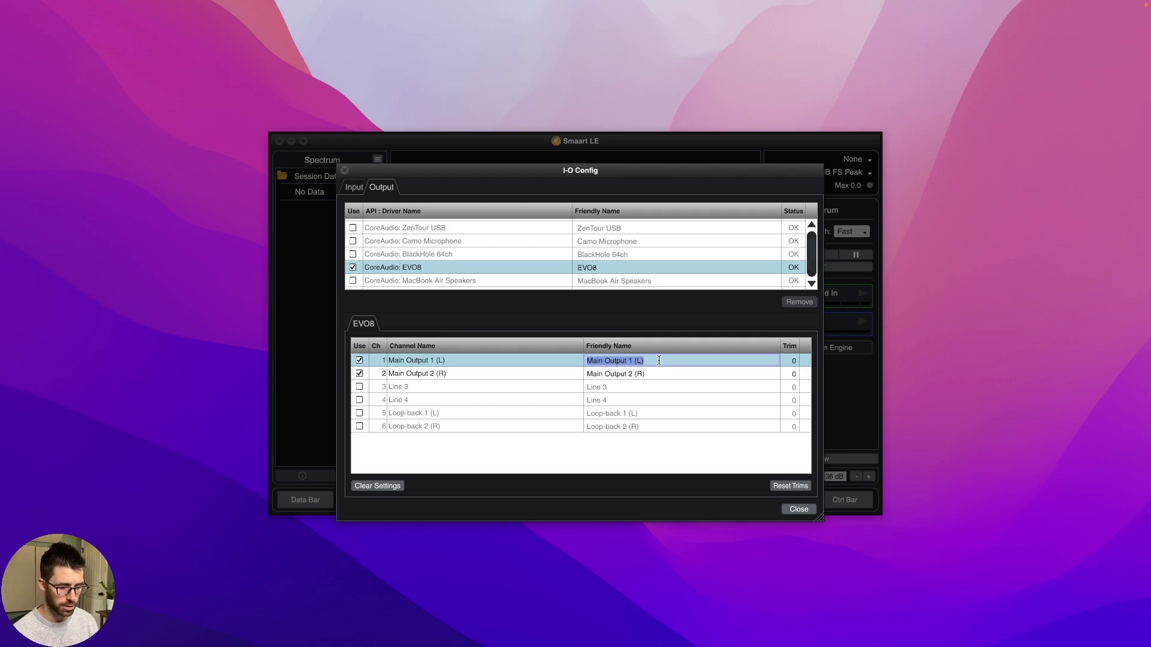
pyautogui.write('GEN OUT L')
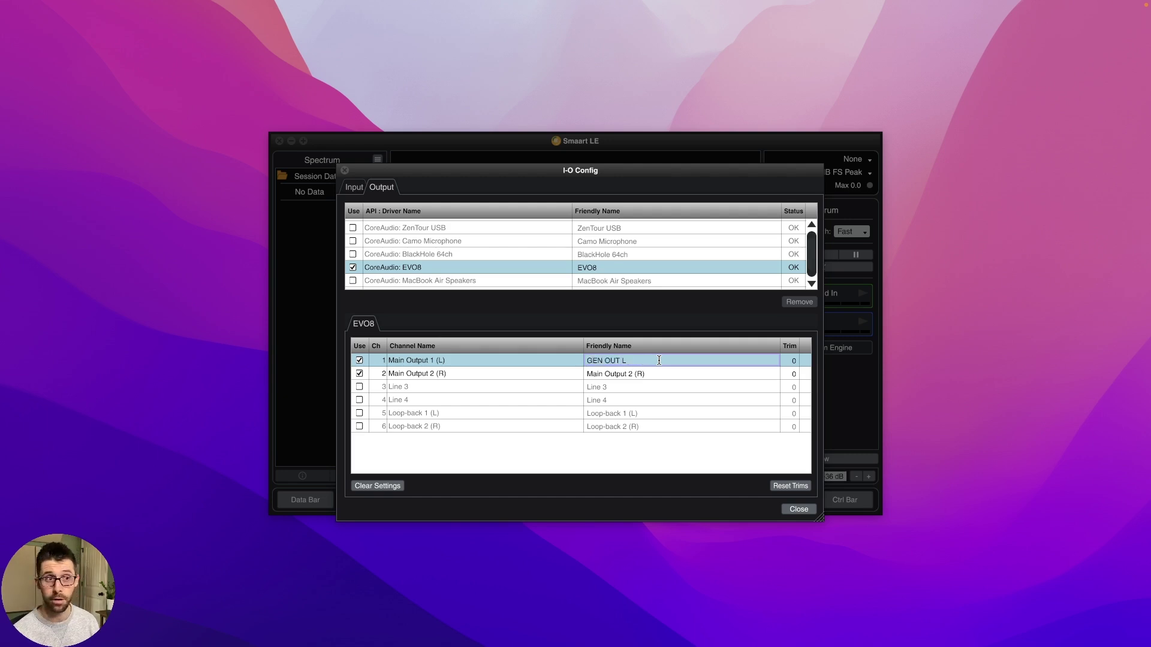
pyautogui.press('Return')
pyautogui.write('GEN OUR')
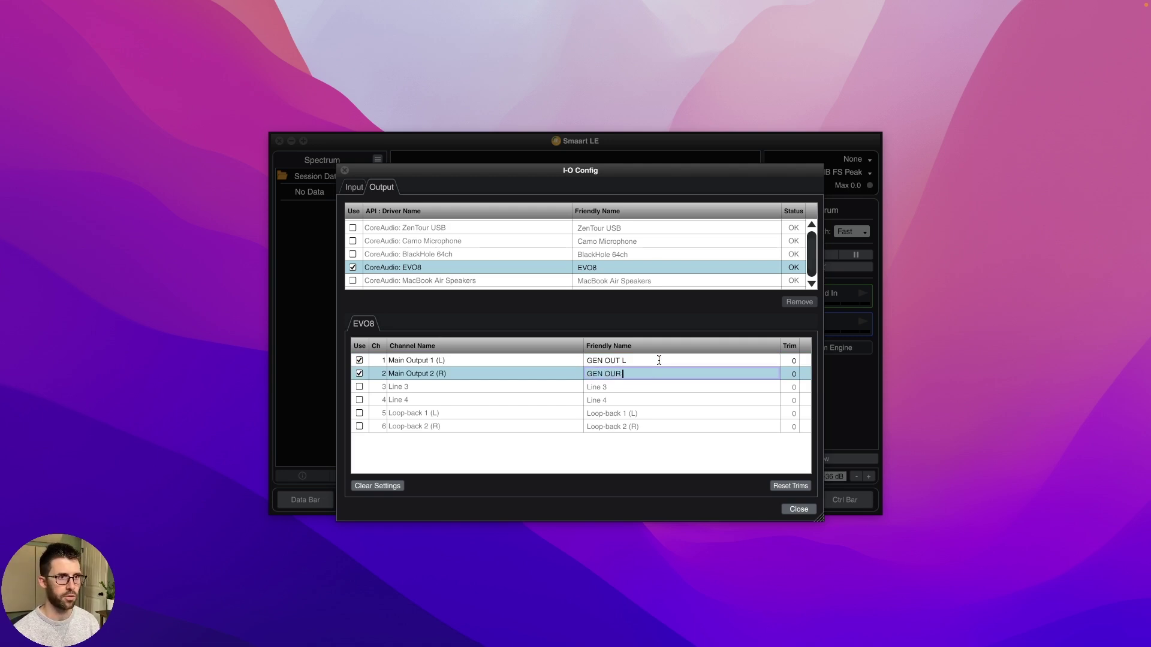
pyautogui.write(' R')
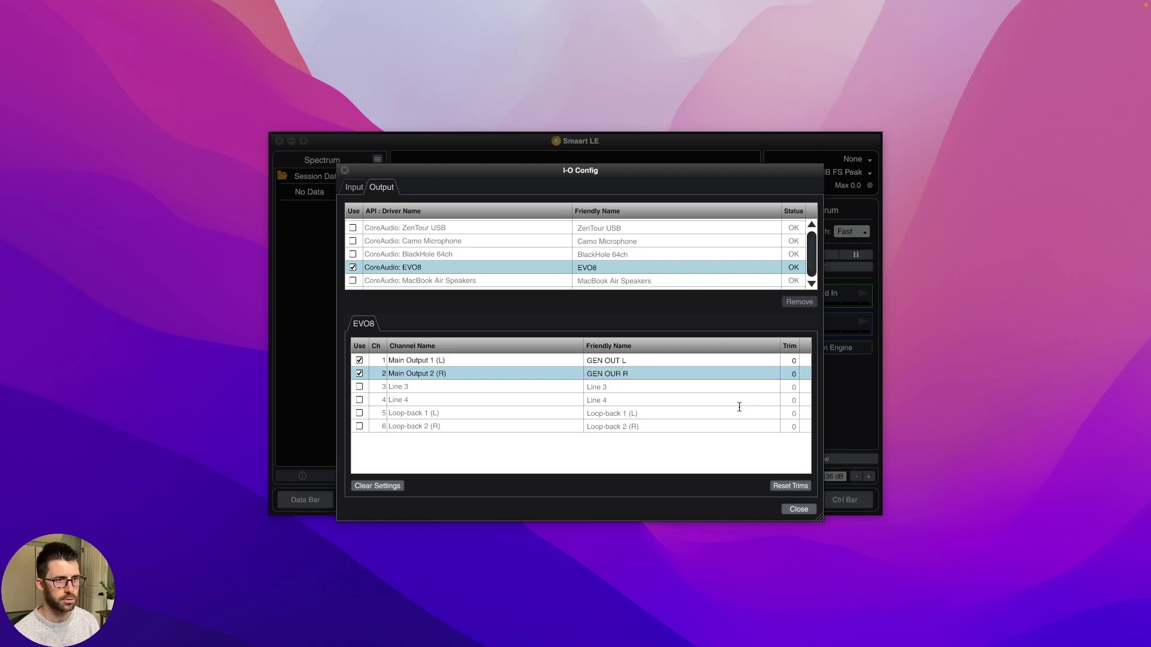
pyautogui.click(793, 511)
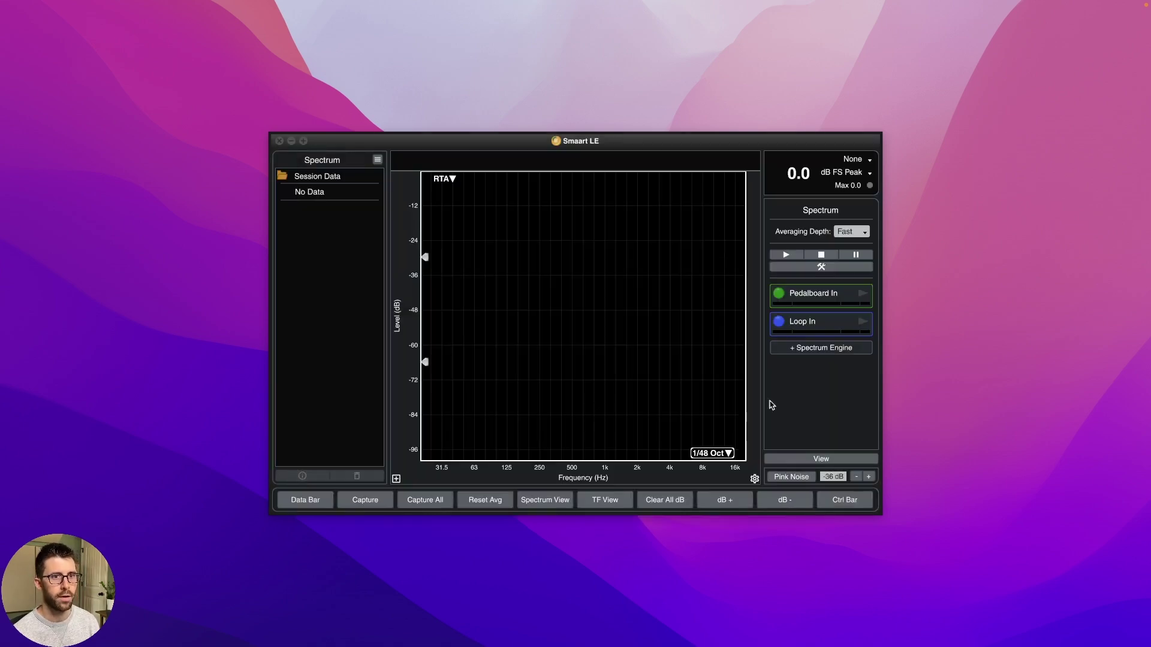
# - Start both live spectrum measurements in the maximized window and bring the Loop In trace to the front
pyautogui.doubleClick(672, 145)
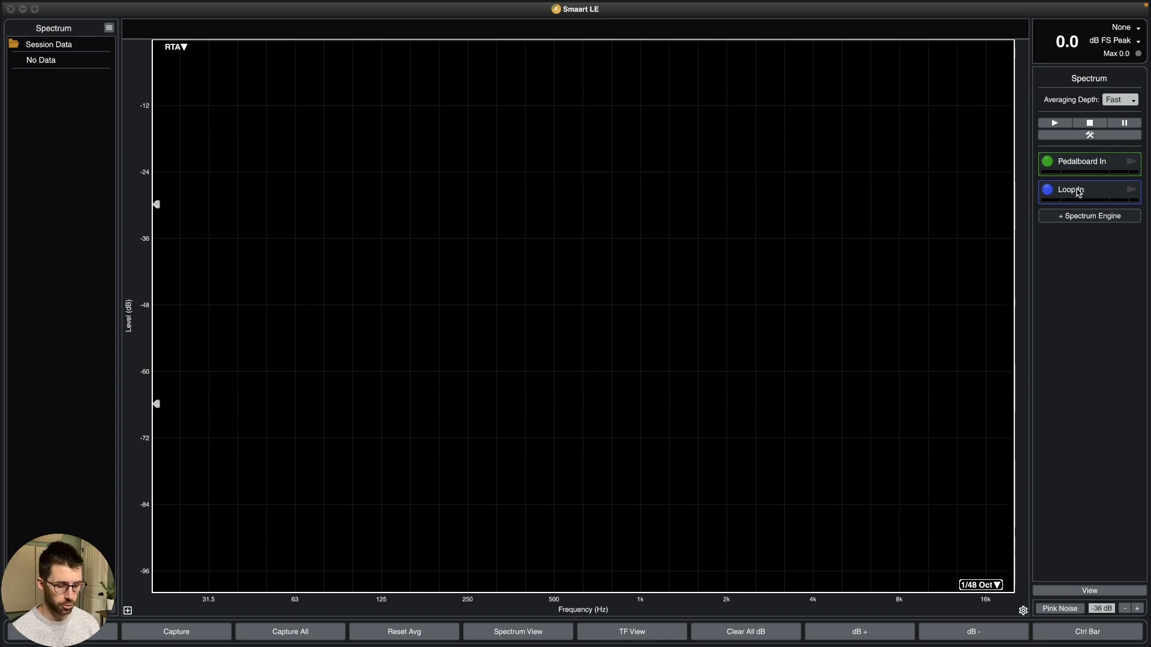
pyautogui.click(1053, 123)
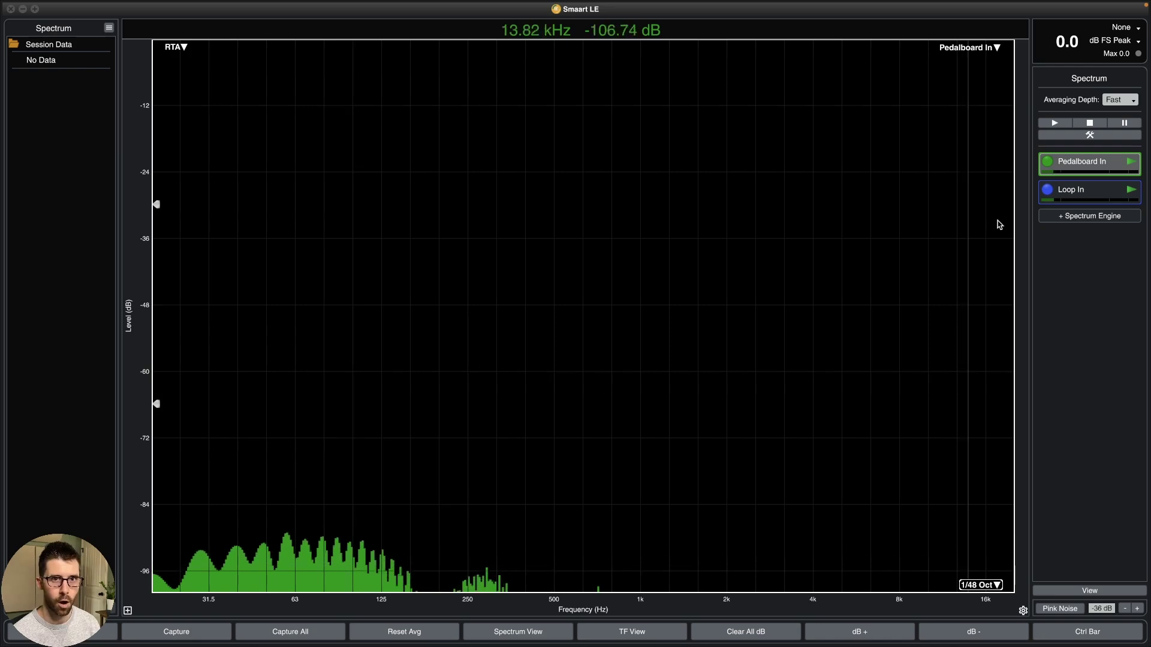
pyautogui.click(1070, 189)
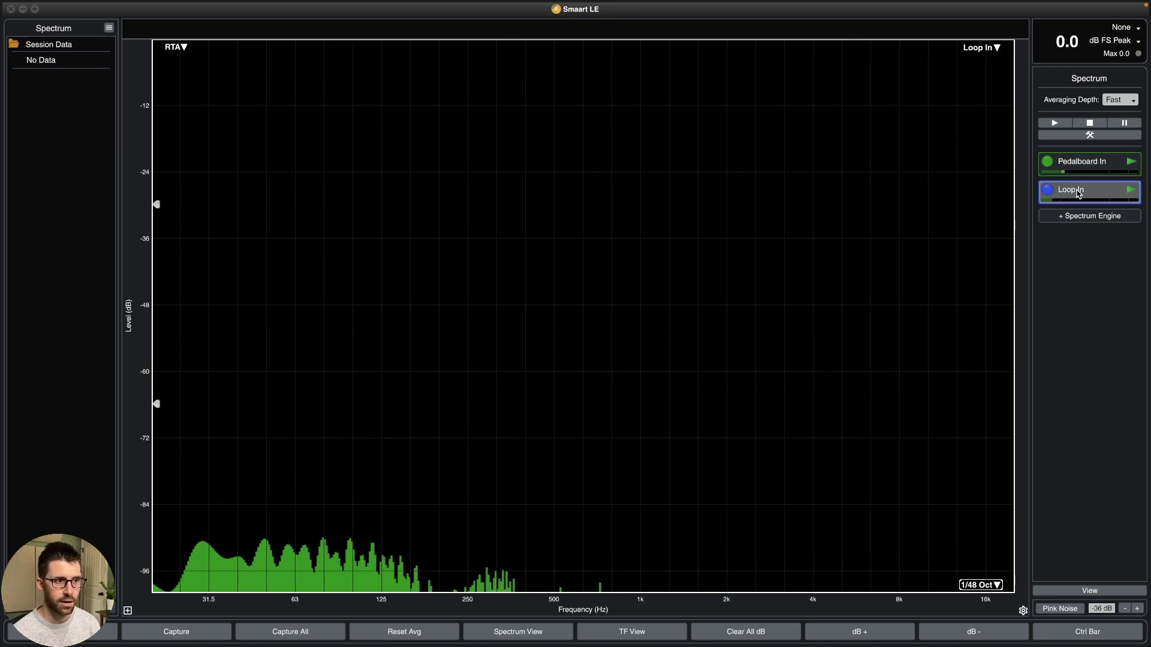
pyautogui.scroll(-5, 467, 514)
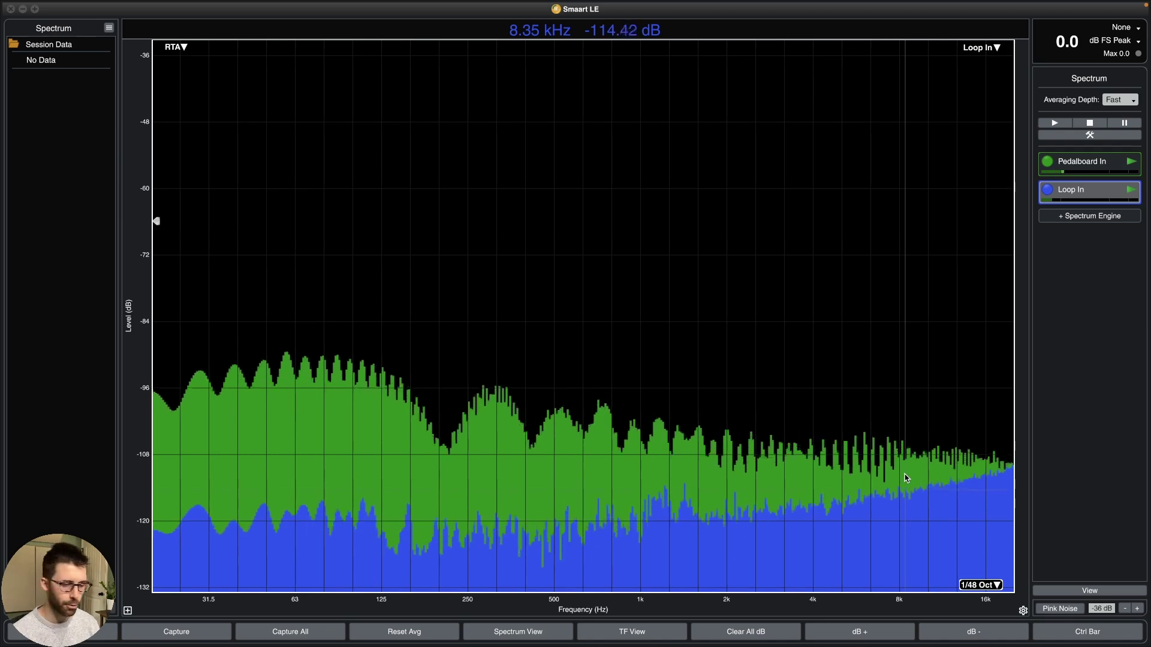
pyautogui.click(133, 353)
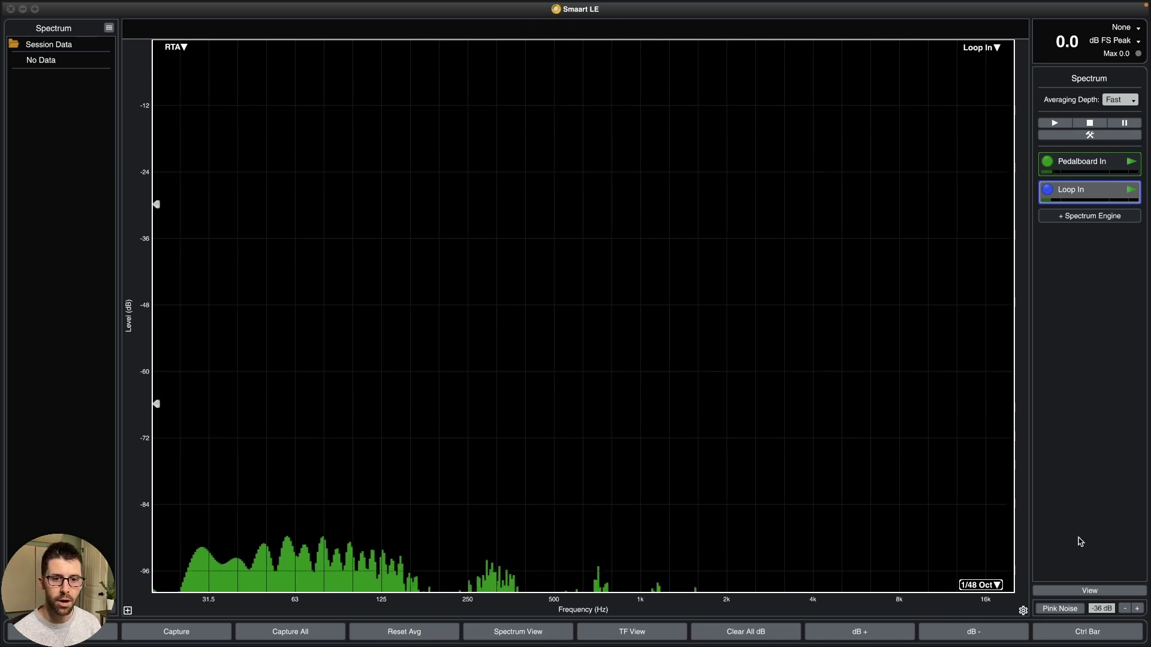
# - Run pink noise at -36 dB to compare the Loop In and Pedalboard In spectra, with Pedalboard In brought to the front
pyautogui.click(1063, 612)
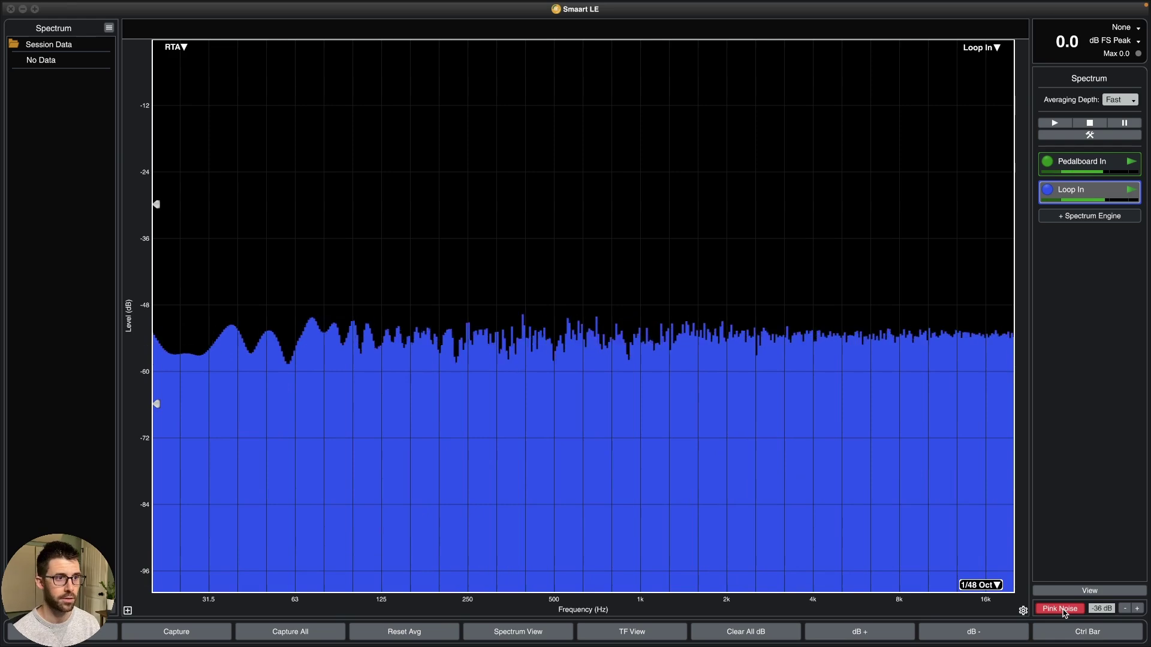
pyautogui.press('Up')
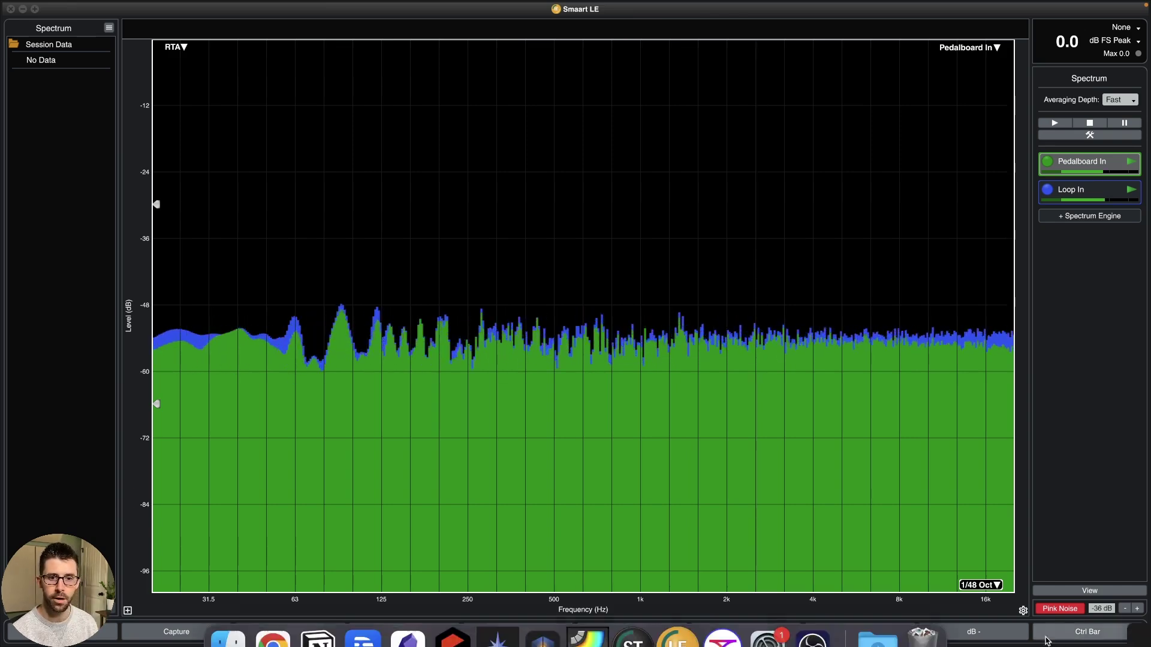
pyautogui.click(1060, 608)
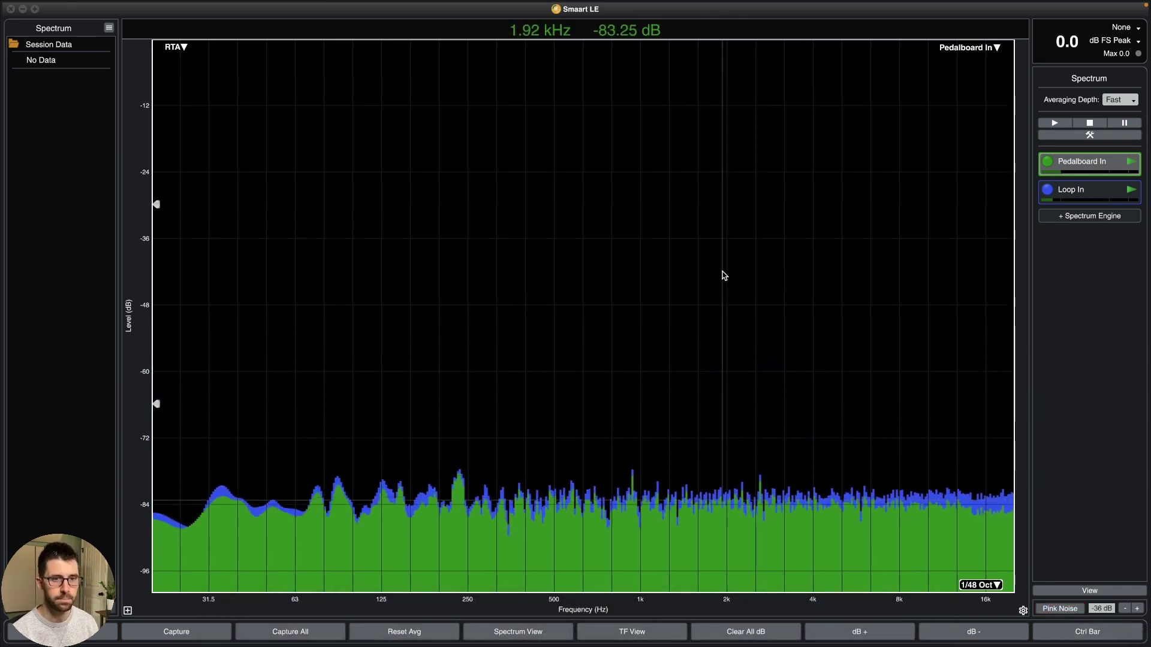
# - Create a transfer function measurement named "Pedalboard TF" on the EVO8, with Pedalboard In as measurement channel and Loop In as reference
pyautogui.press('t')
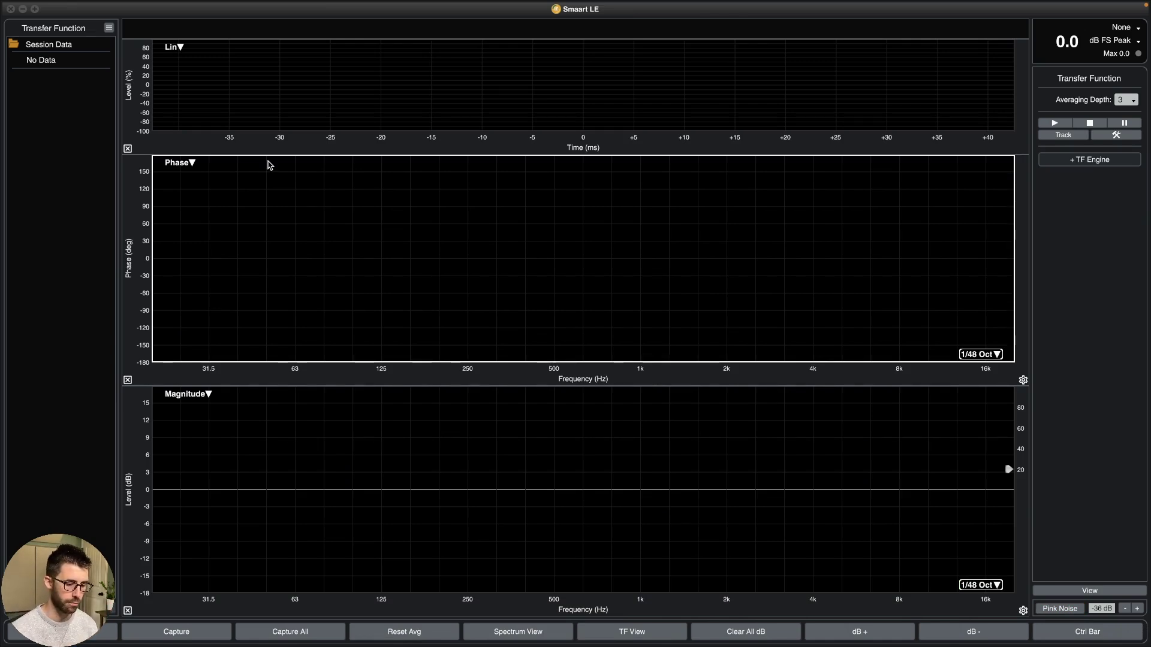
pyautogui.click(1076, 164)
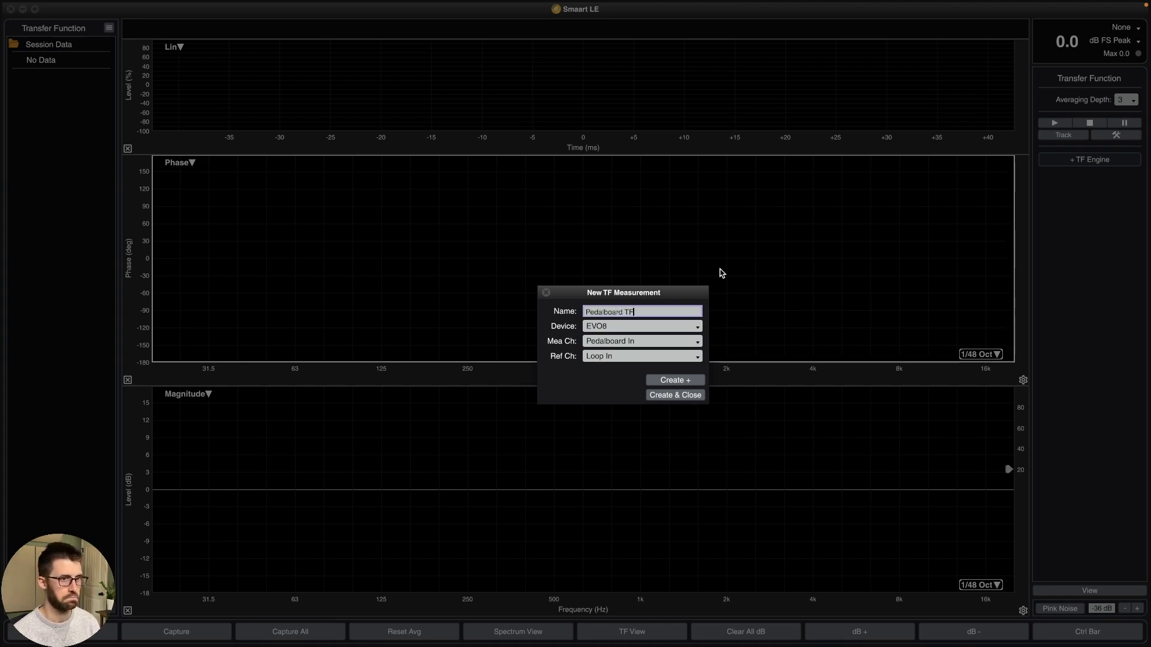
pyautogui.click(628, 346)
pyautogui.click(628, 345)
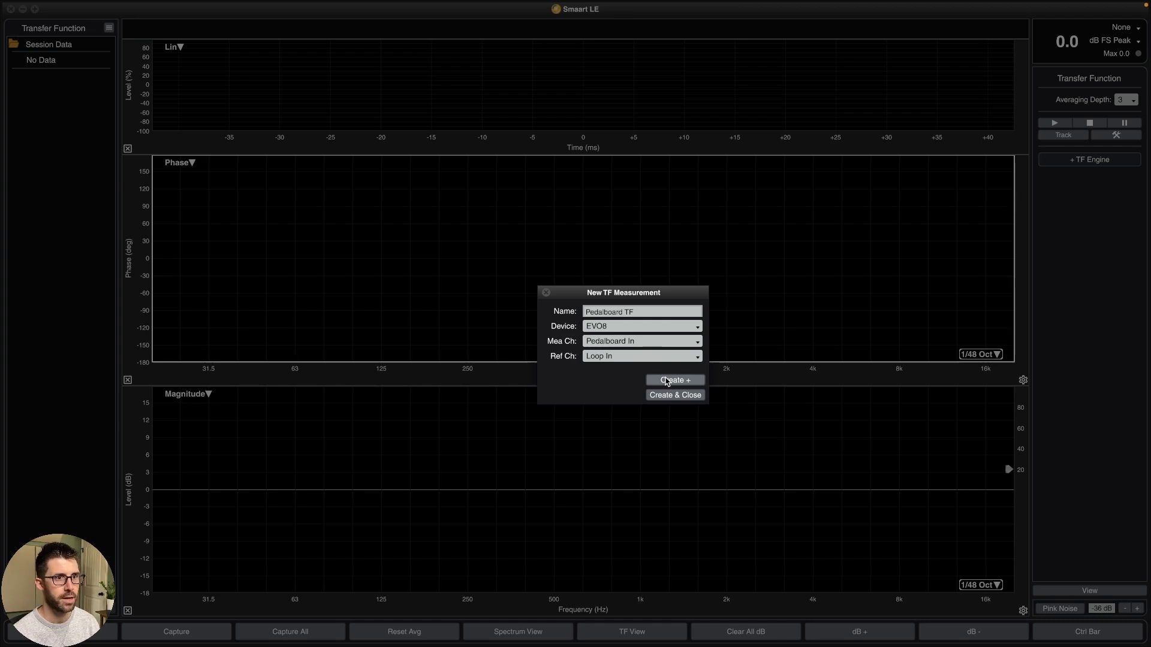
pyautogui.click(672, 395)
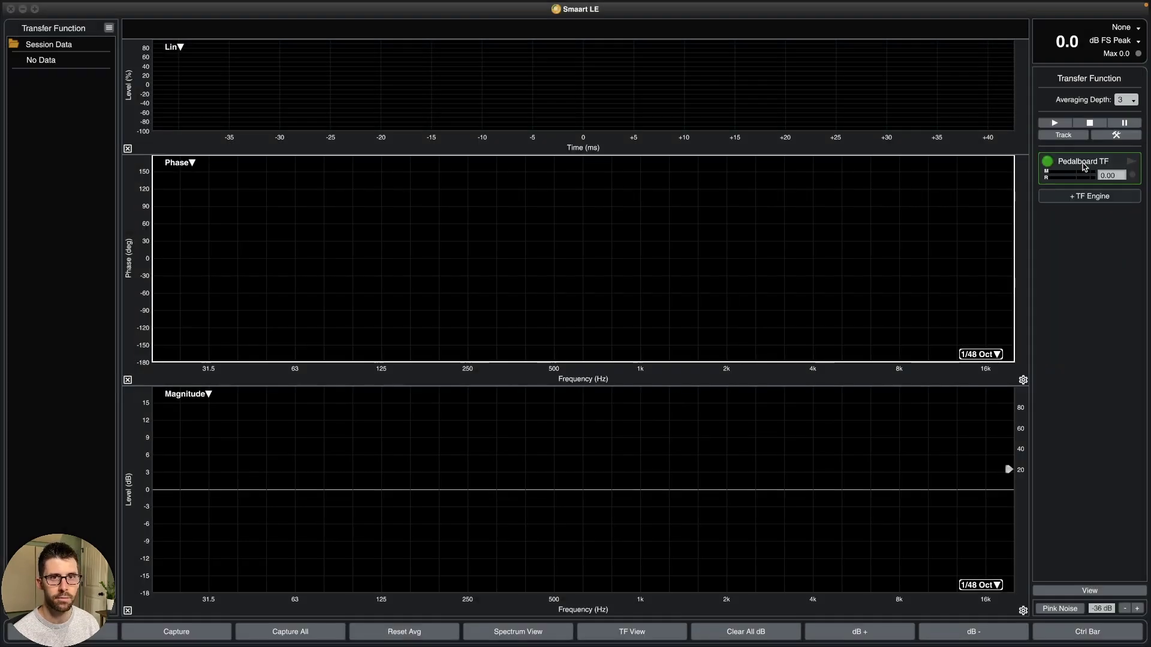
# - Change the color of the Pedalboard TF measurement to bright cyan
pyautogui.rightClick(1061, 166)
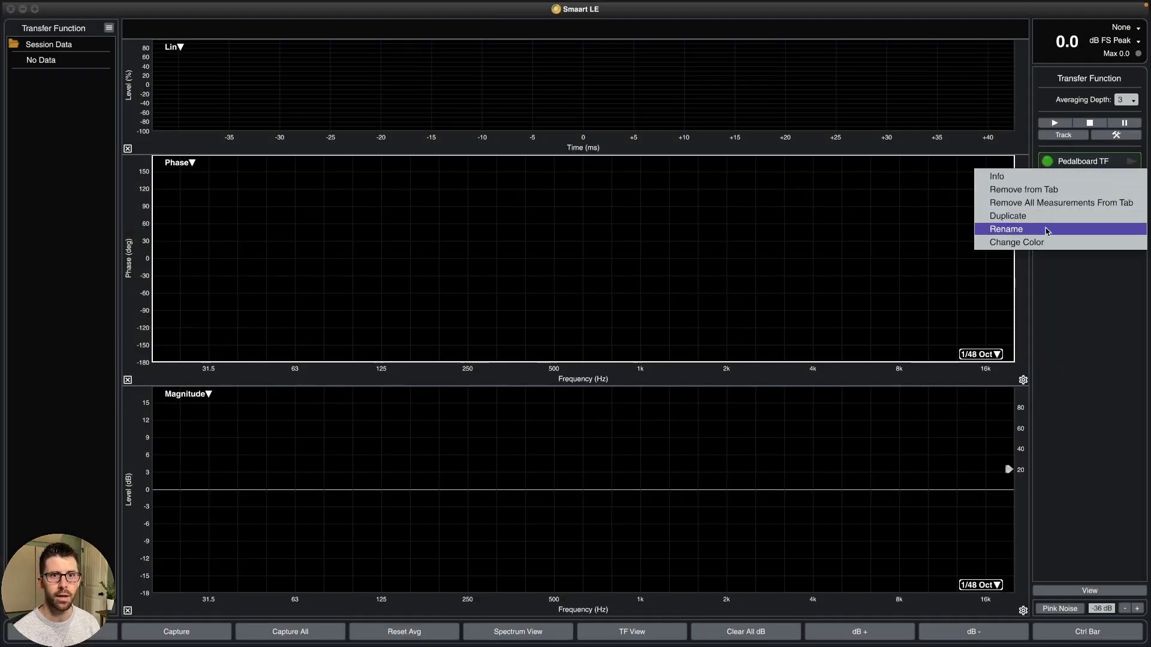
pyautogui.click(1060, 243)
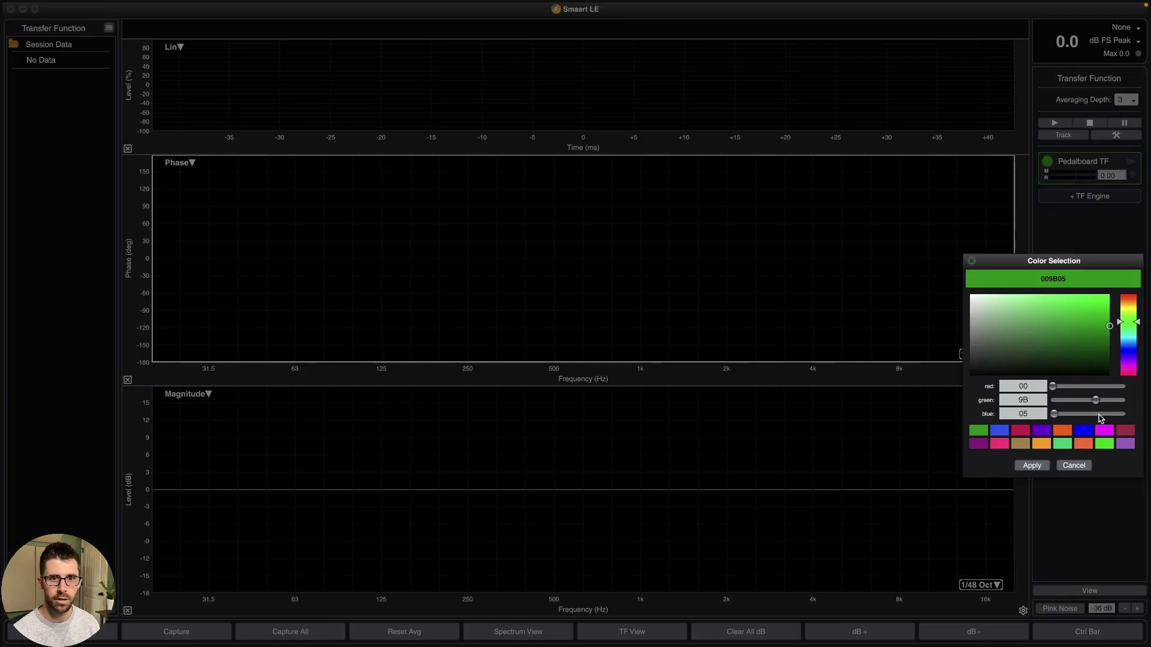
pyautogui.click(1129, 338)
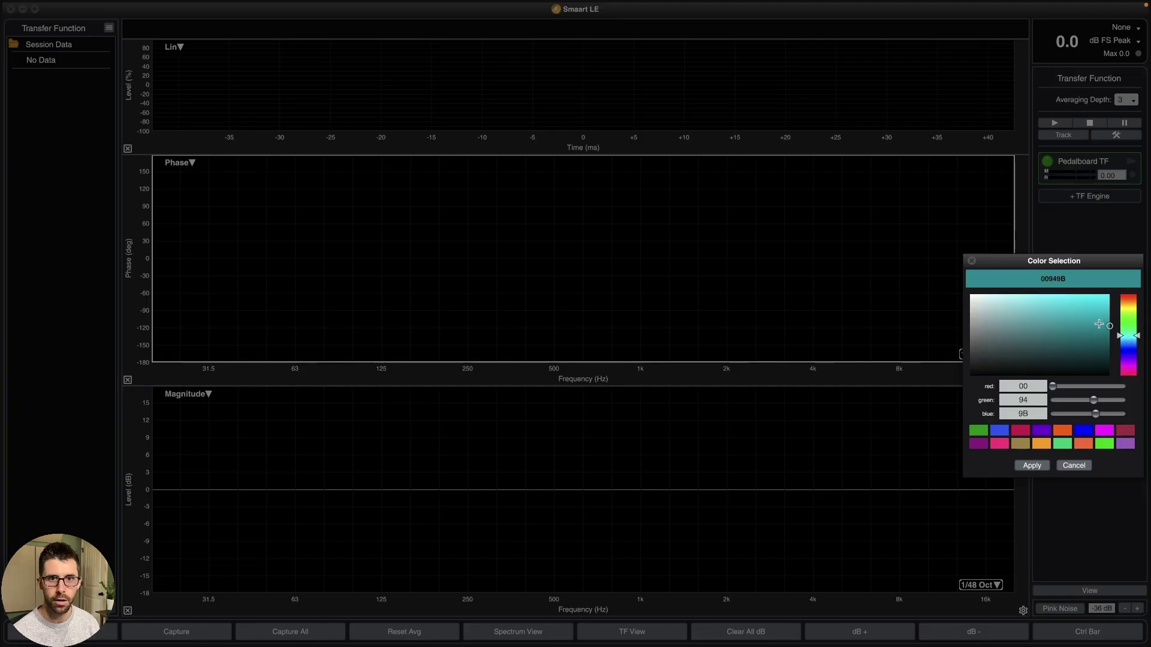
pyautogui.moveTo(1096, 322); pyautogui.dragTo(1114, 260)
pyautogui.click(1031, 465)
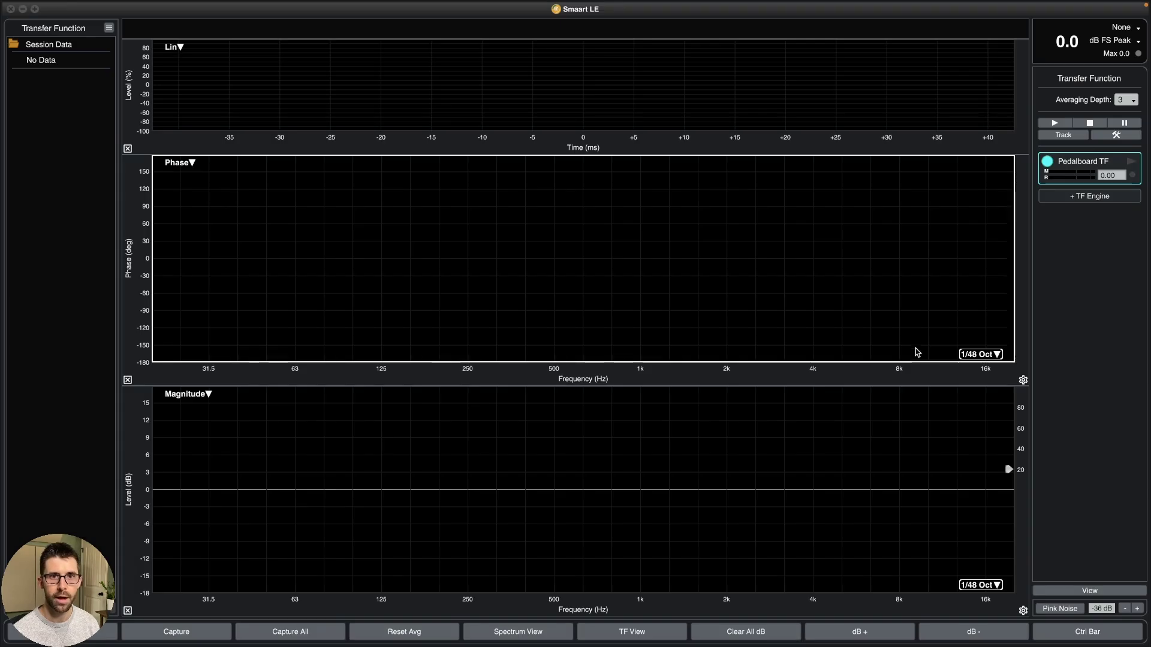
# - Start the Pedalboard TF measurement with pink noise at -36 dB and examine its impulse response, phase and magnitude plots
pyautogui.click(1056, 123)
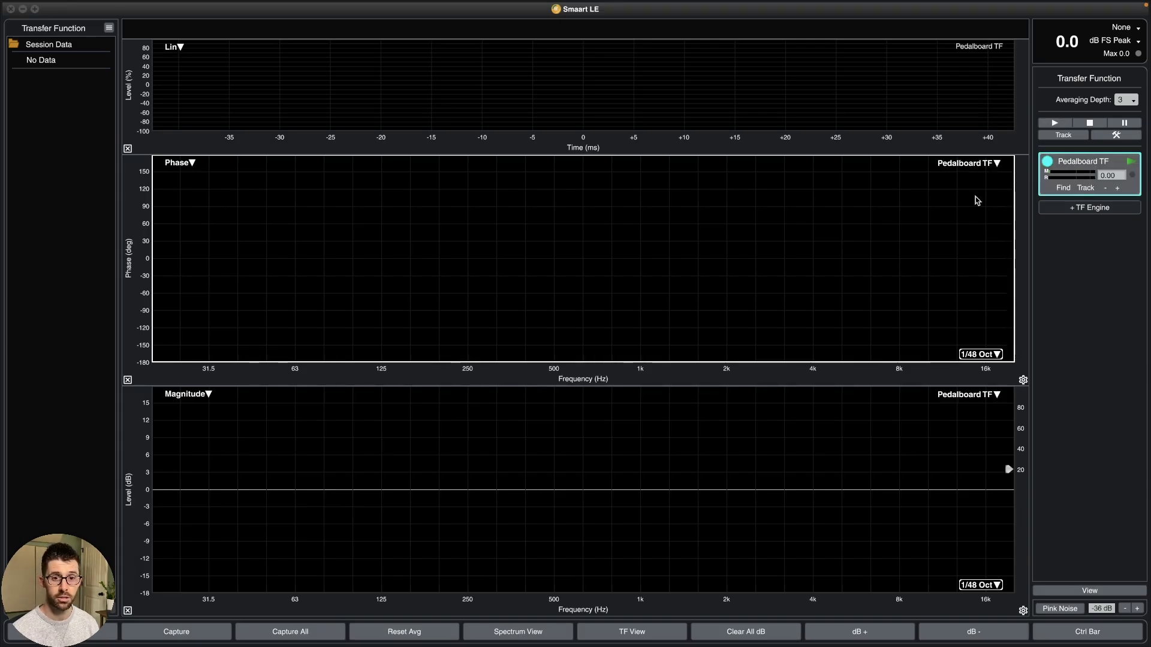
pyautogui.press('g')
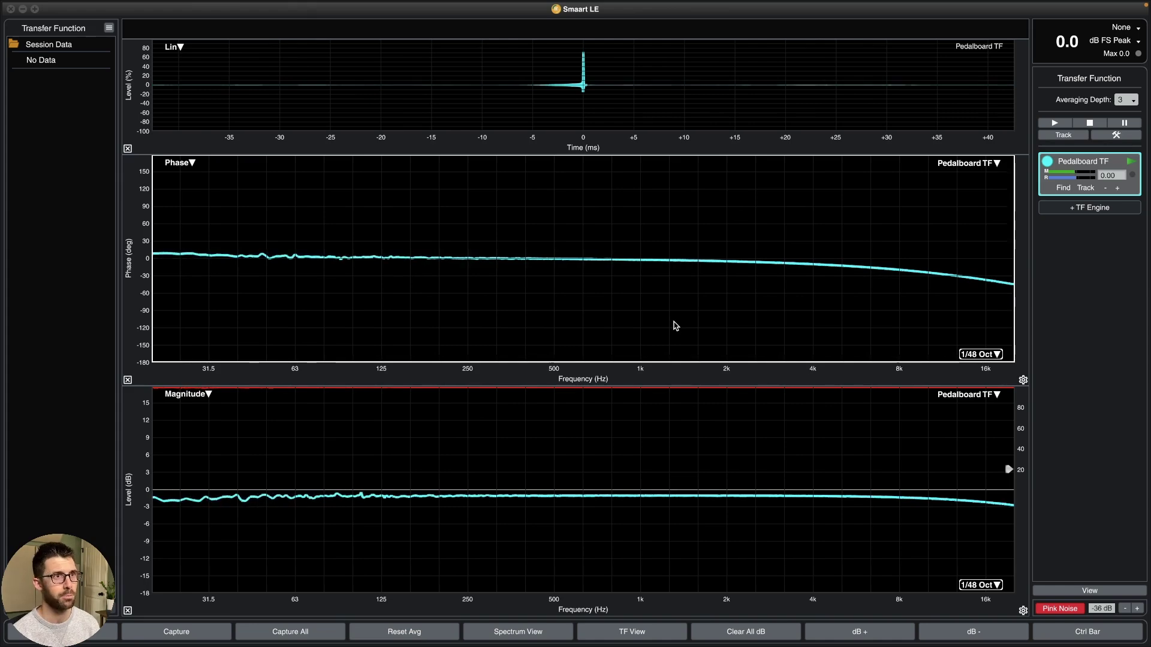
pyautogui.click(585, 85)
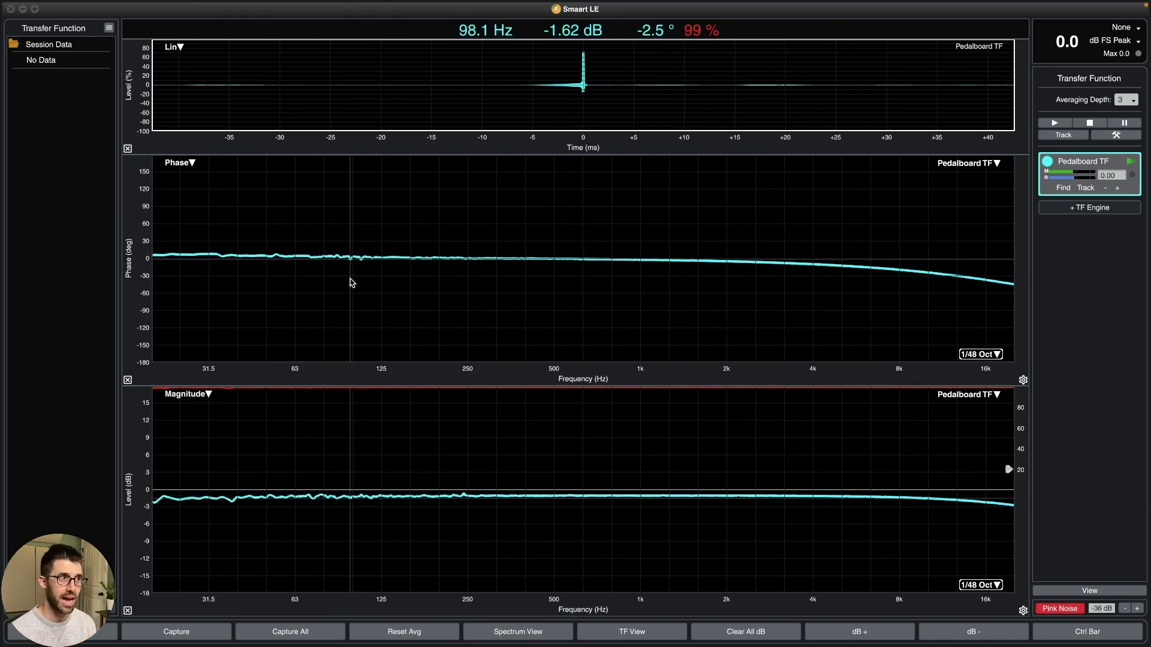
pyautogui.click(593, 210)
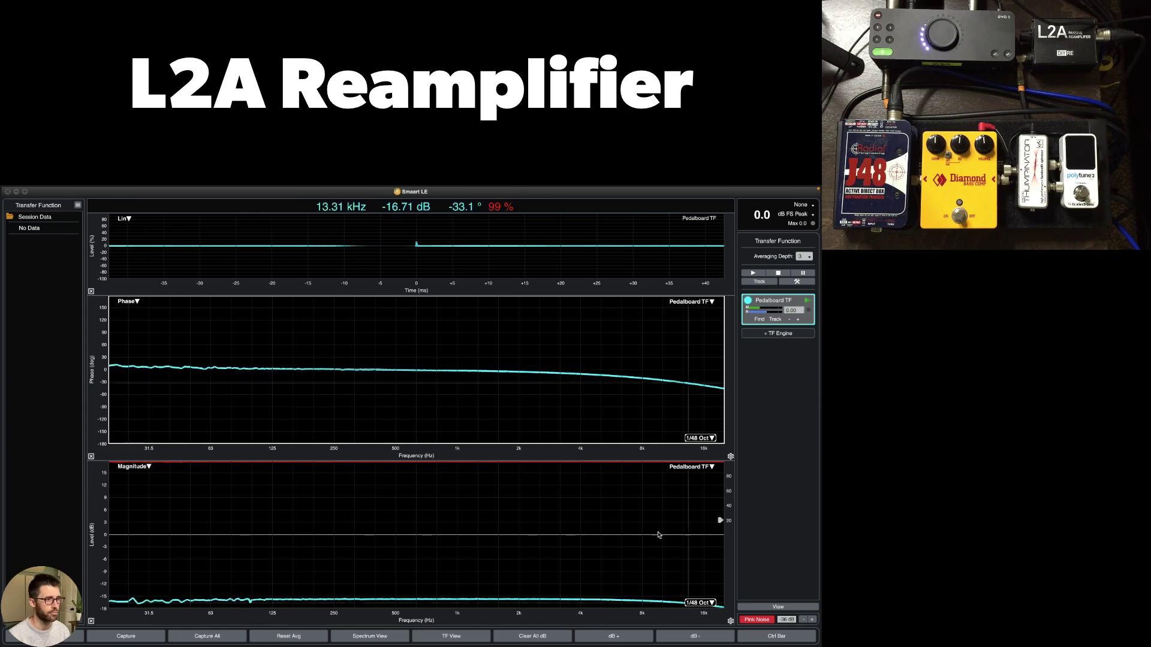
# - Shift the magnitude plot's level range down to examine the low-level Pedalboard TF trace, and restore the default range
pyautogui.scroll(-5, 376, 589)
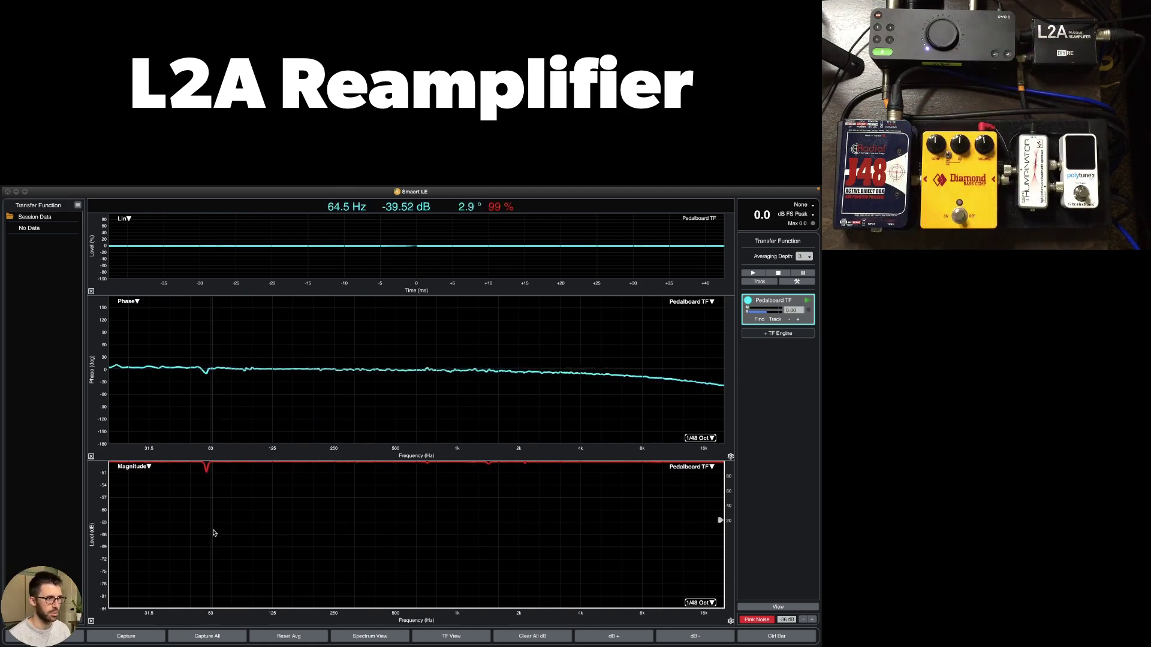
pyautogui.scroll(7, 212, 533)
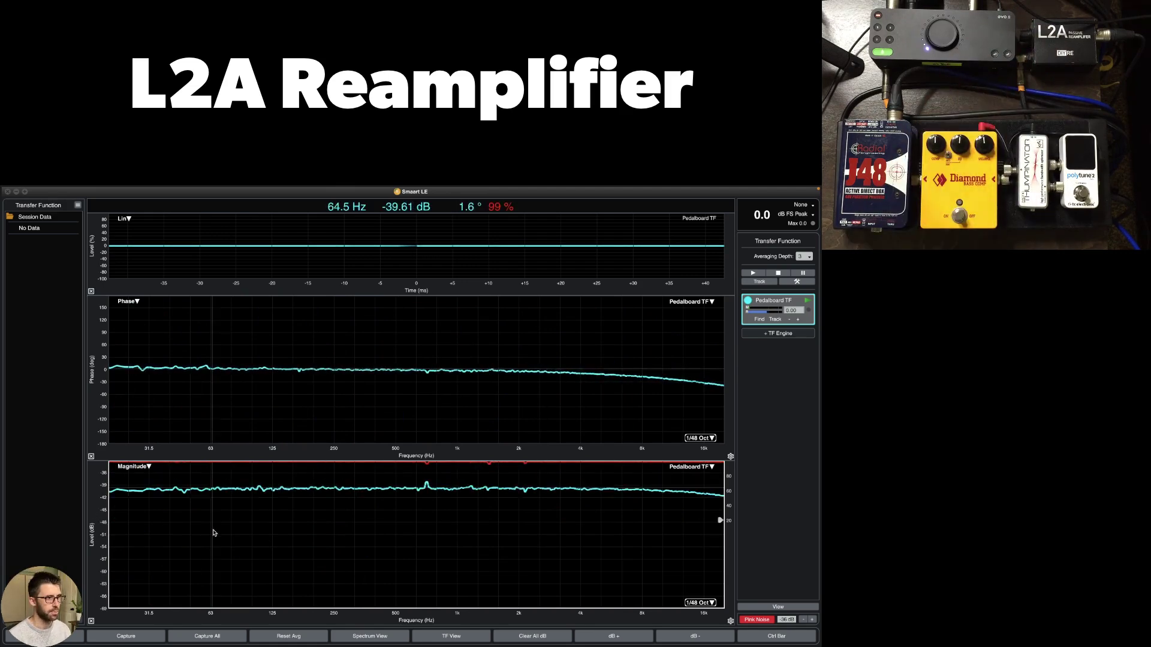
pyautogui.click(100, 520)
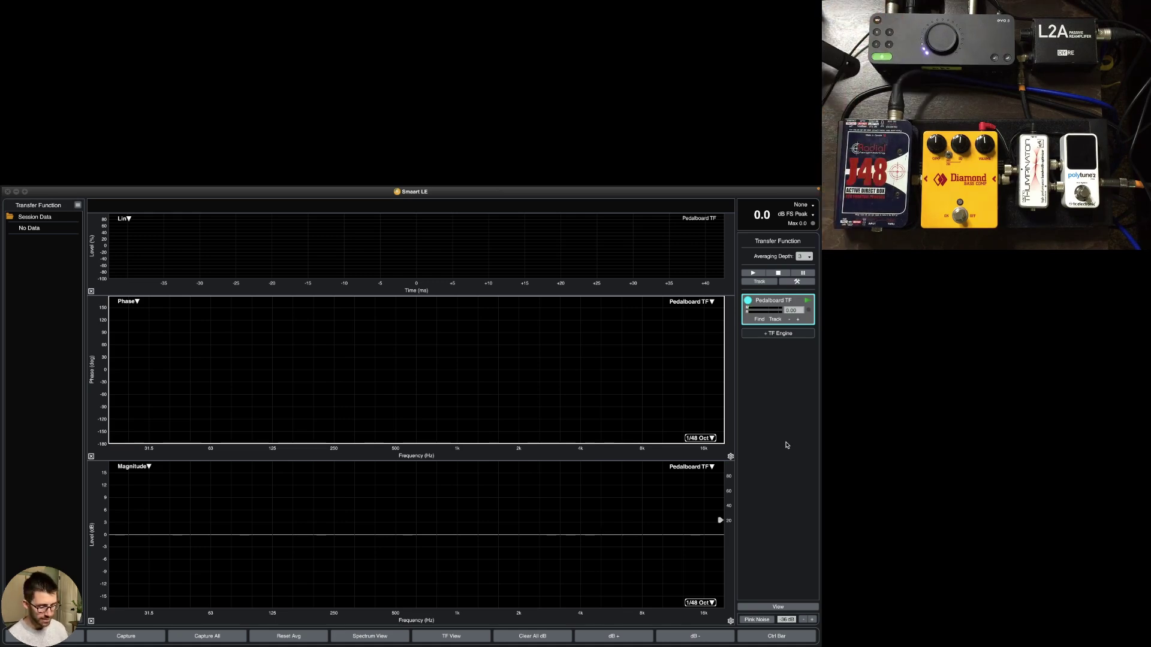
# - Check the Pedalboard In and Loop In levels in the Input Meters window, and close the window
pyautogui.press('i')
pyautogui.moveTo(433, 371); pyautogui.dragTo(784, 358)
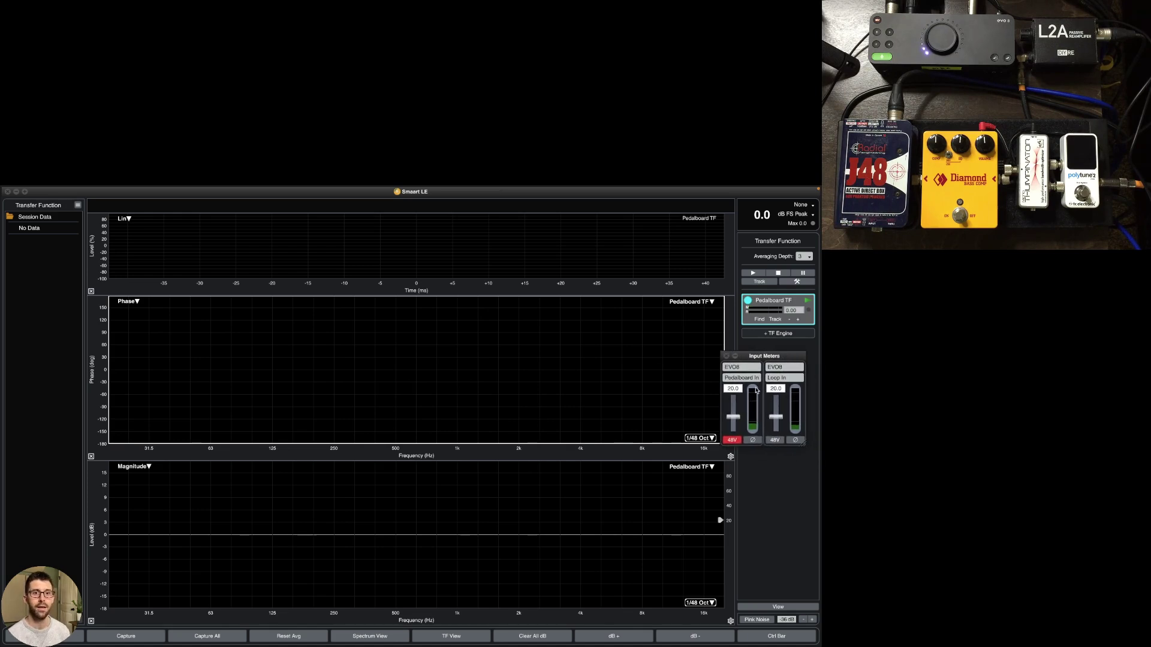
pyautogui.click(727, 357)
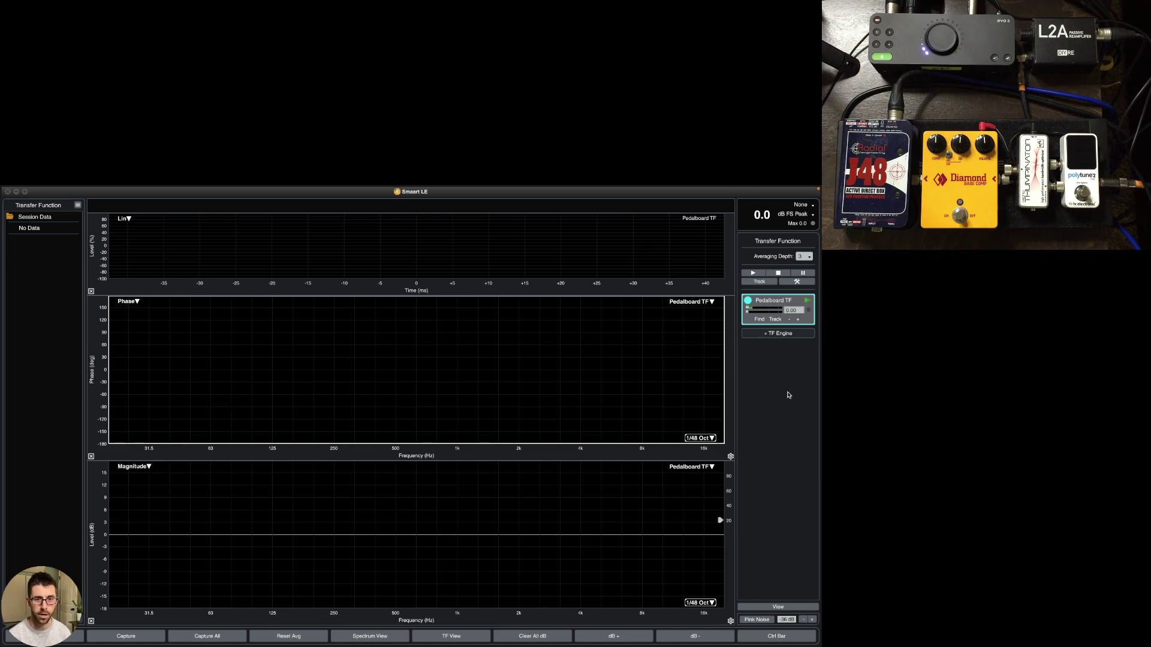
# - Measure the pedalboard with pink noise at -36 dB and capture the trace as "Pedalboard Flat"
pyautogui.hotkey('alt', 'n')
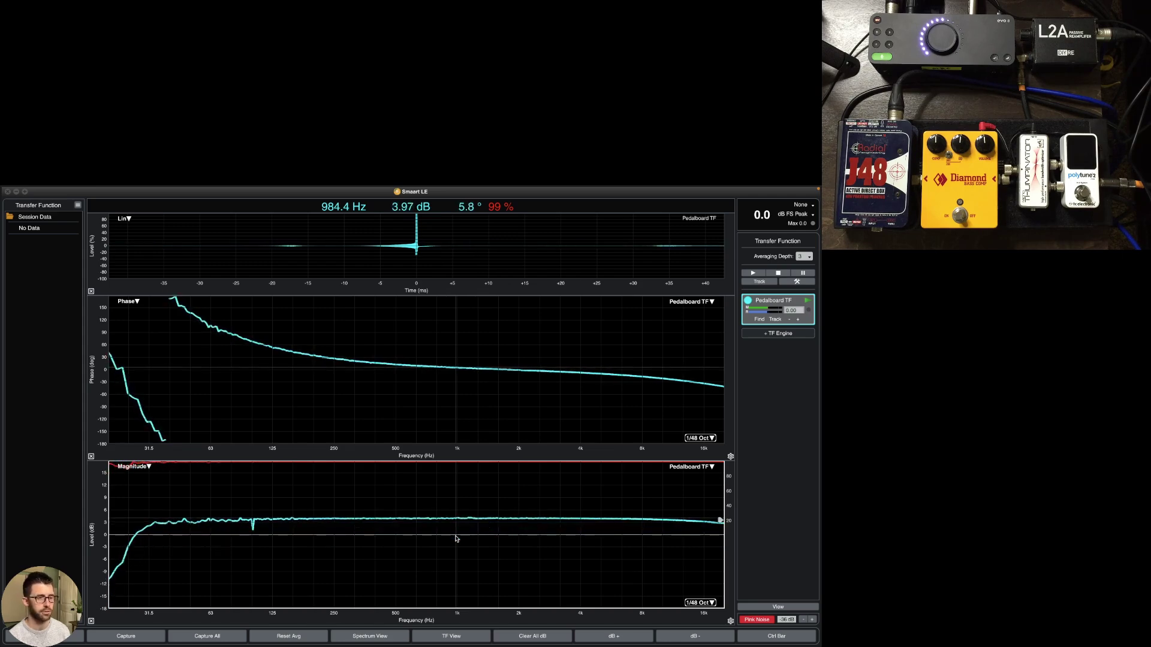
pyautogui.press('space')
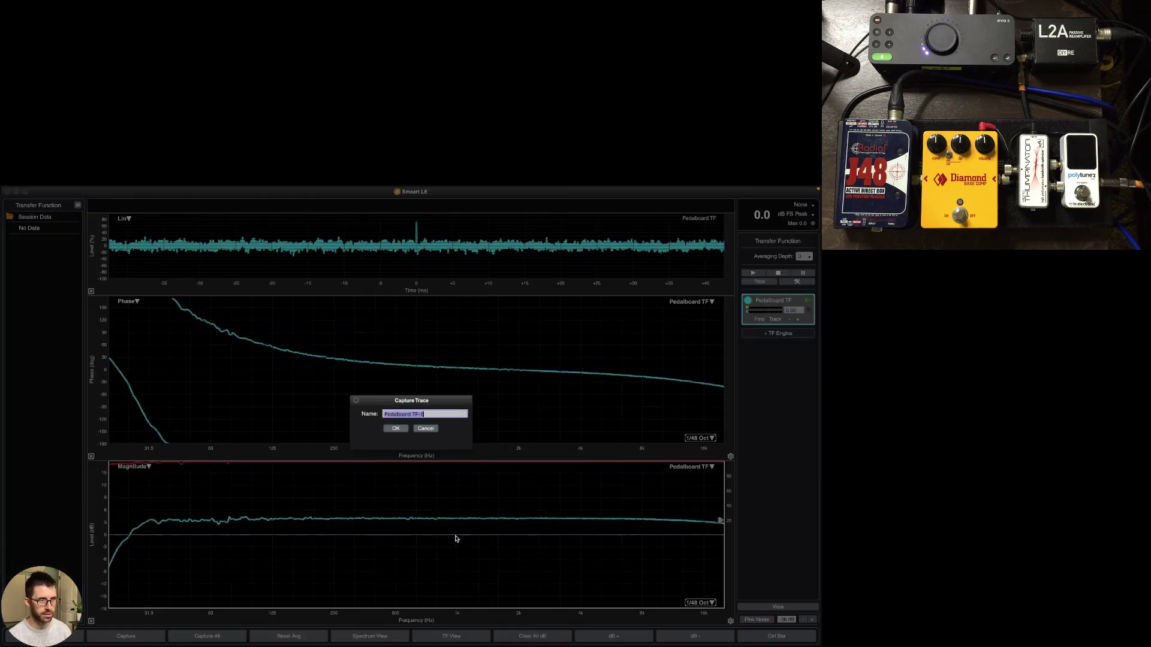
pyautogui.write('Pedal')
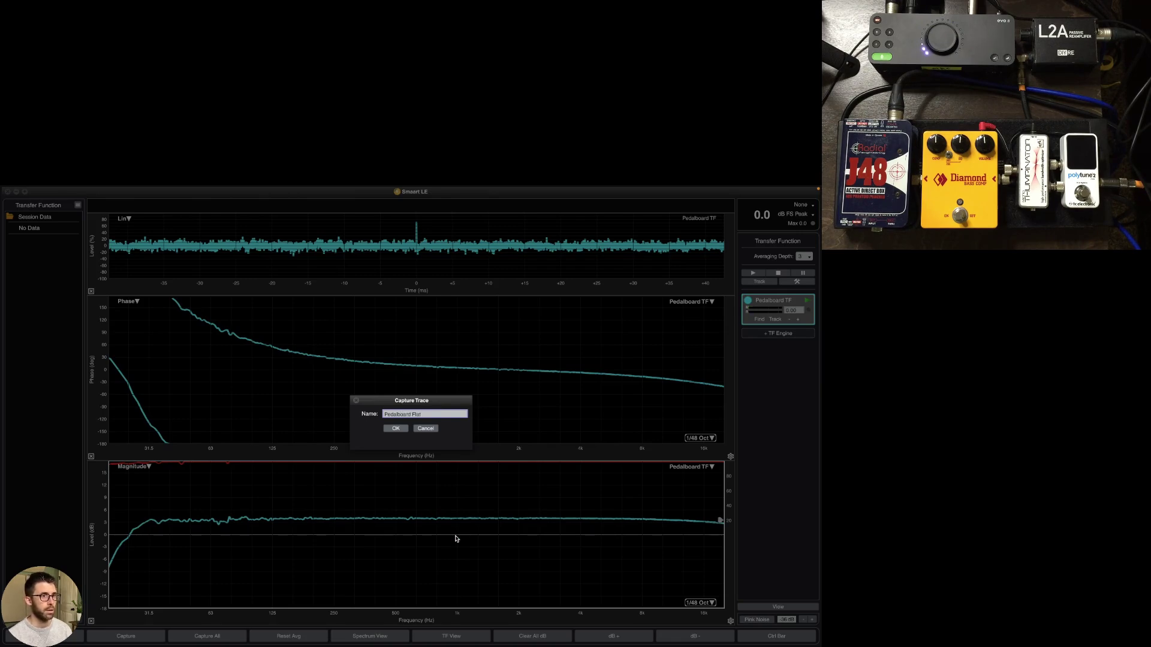
pyautogui.press('Return')
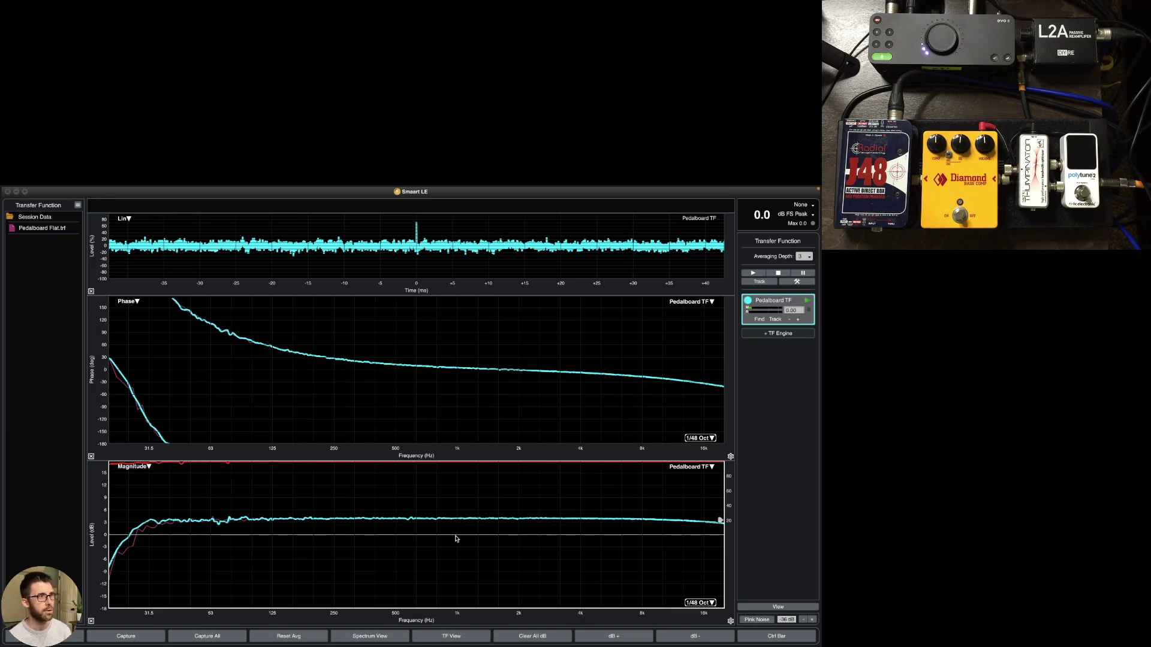
pyautogui.press('space')
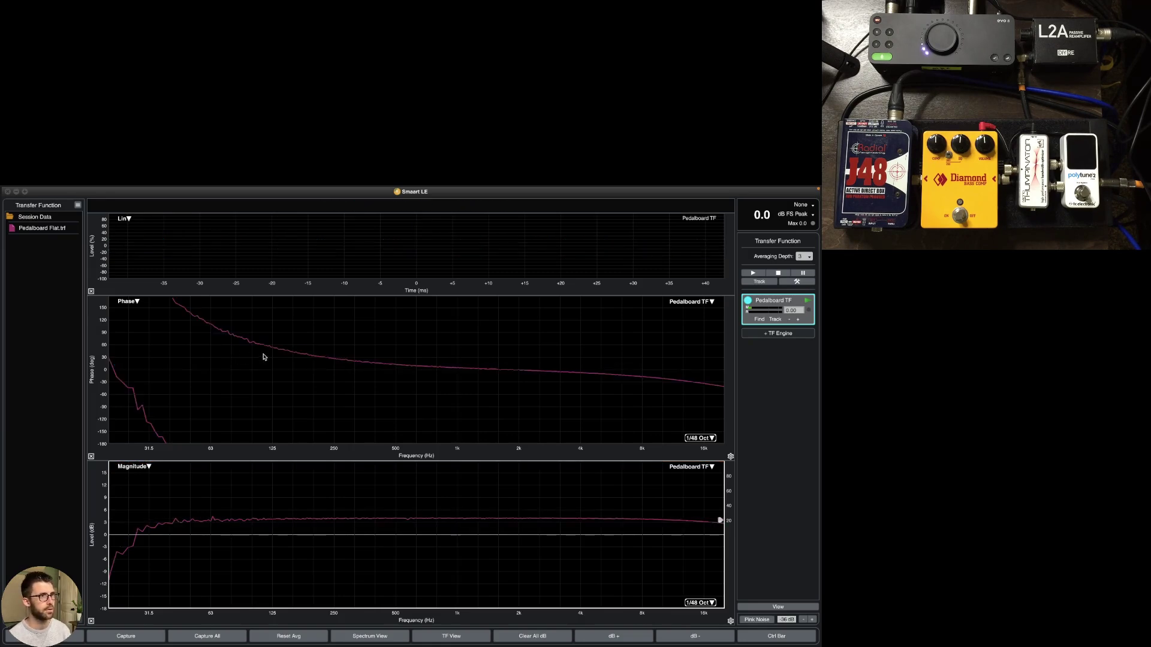
# - Bring the Pedalboard Flat trace to the front and box its low-frequency roll-off in the magnitude plot
pyautogui.click(513, 492)
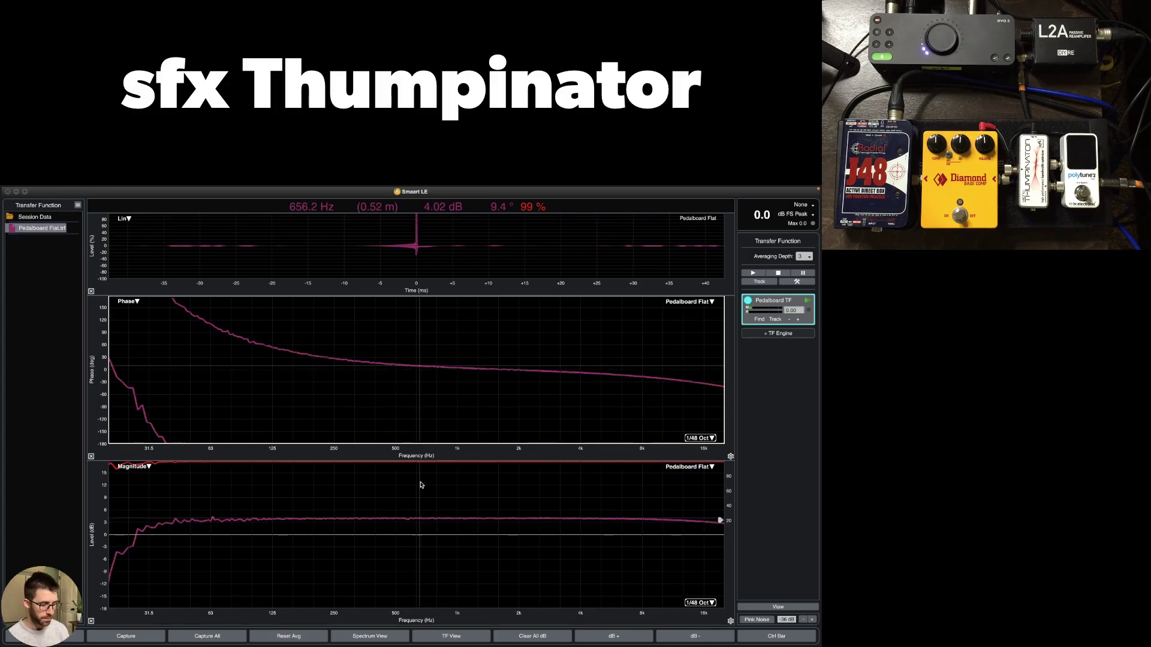
pyautogui.hotkey('ctrl', 'a')
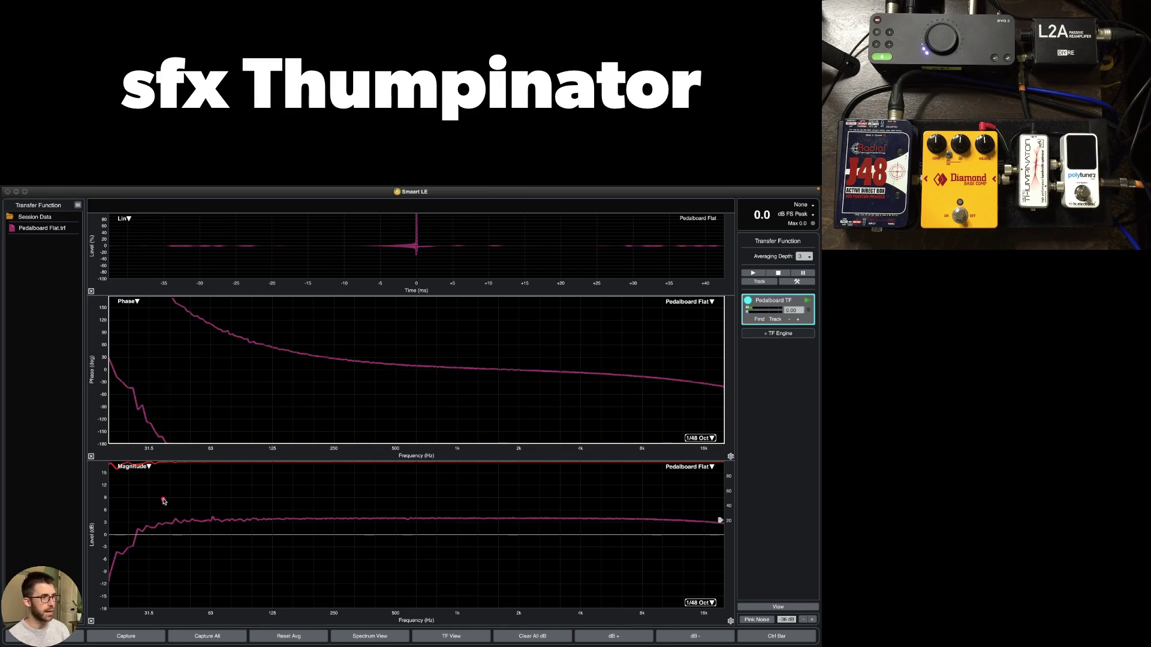
pyautogui.moveTo(96, 518); pyautogui.dragTo(143, 589)
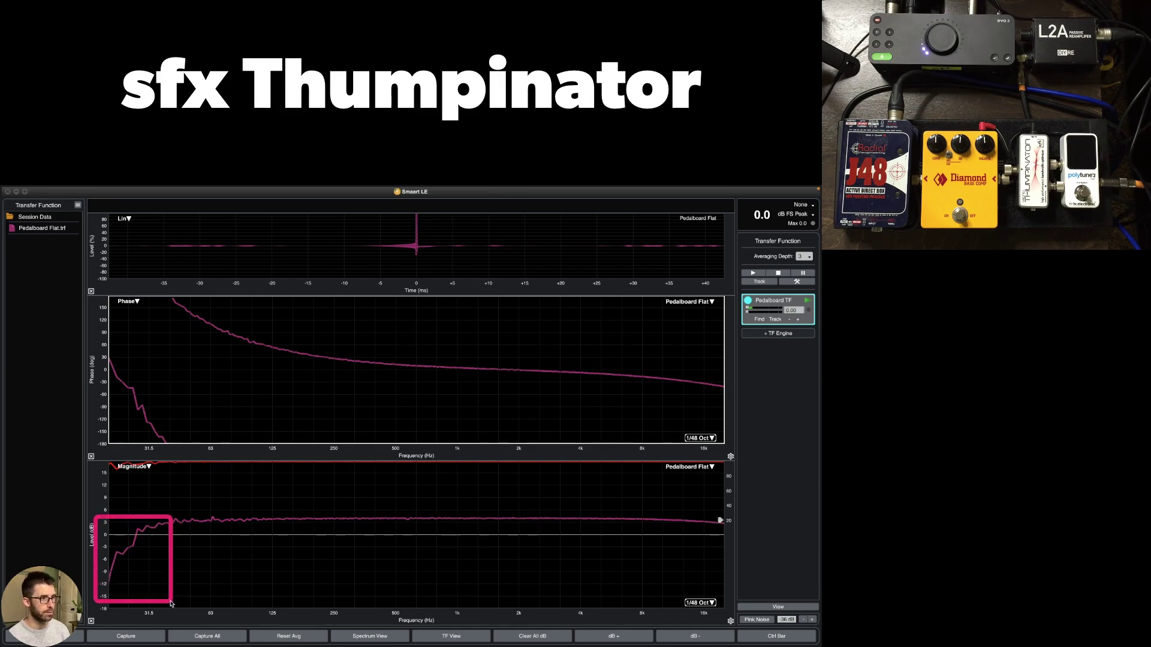
# - Offset the Pedalboard Flat magnitude trace by -4.0 dB onto the 0 dB line and mark its low-frequency phase wrap with a vertical line
pyautogui.keyDown('super'); pyautogui.click(460, 497); pyautogui.keyUp('super')
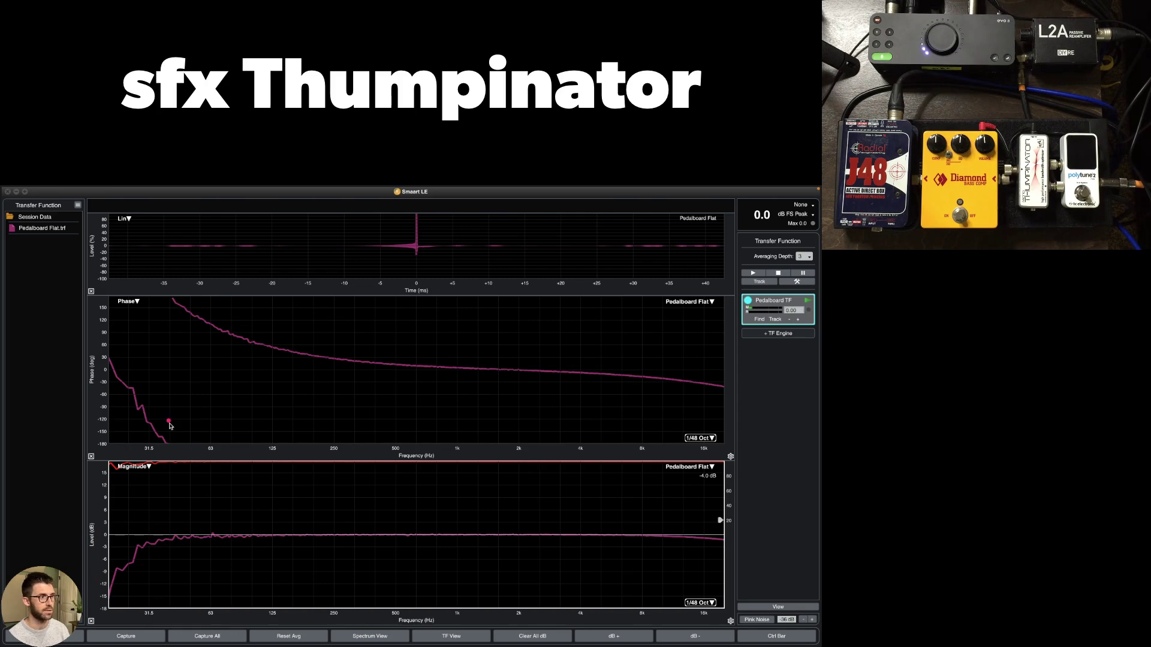
pyautogui.moveTo(170, 441); pyautogui.dragTo(171, 300)
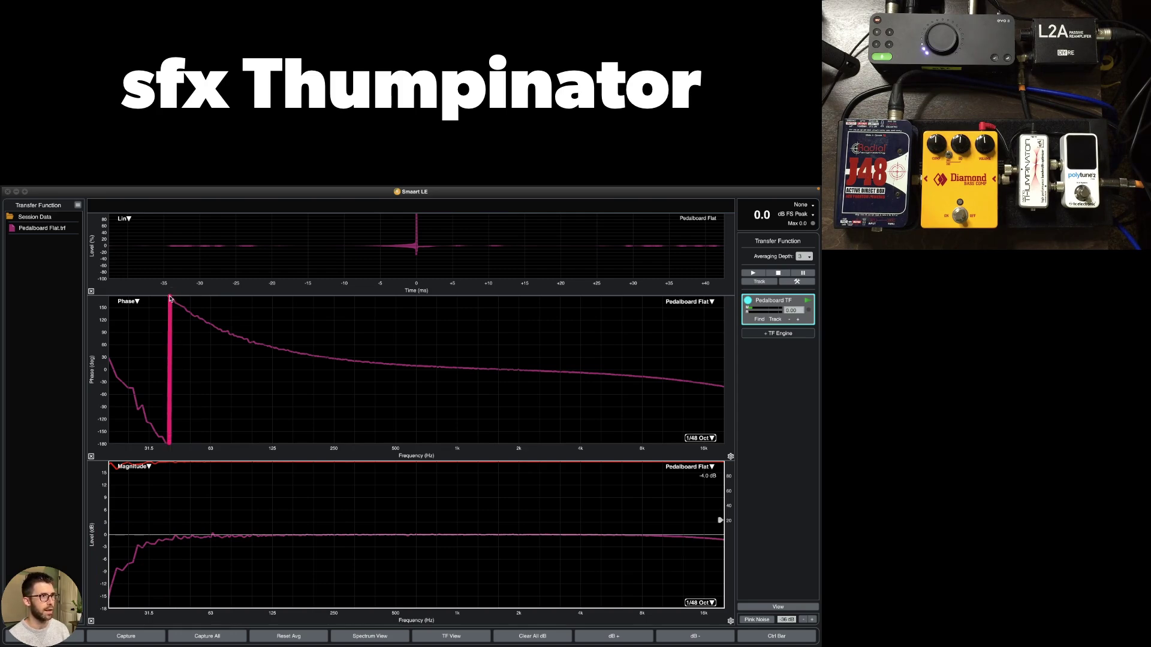
pyautogui.click(44, 231)
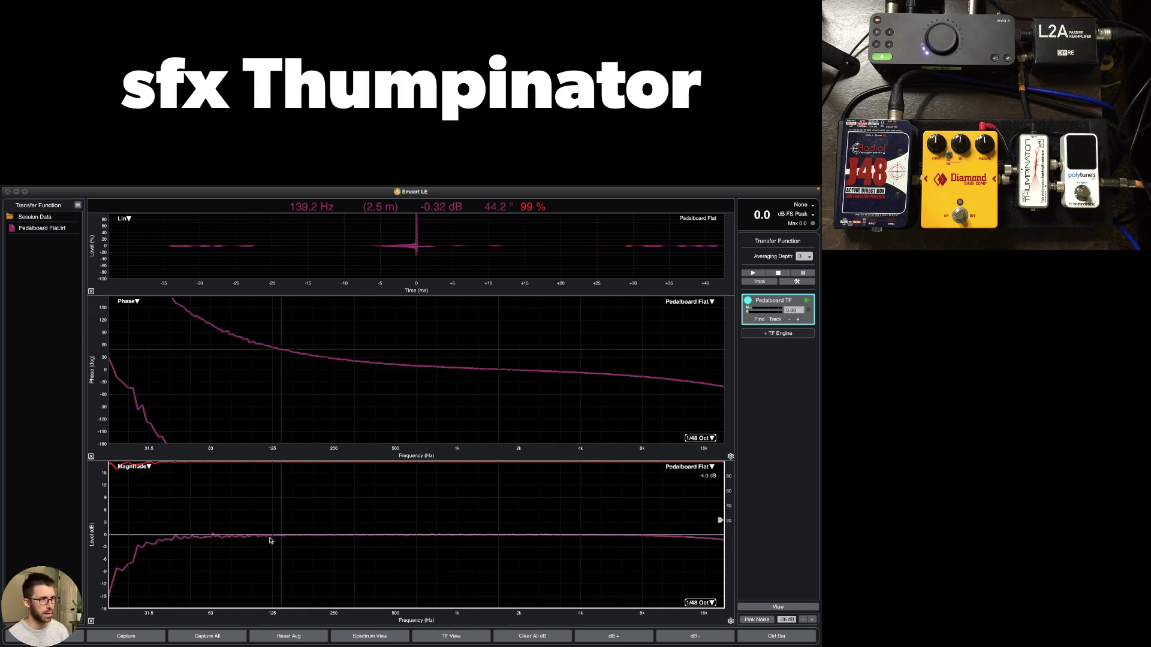
pyautogui.click(169, 383)
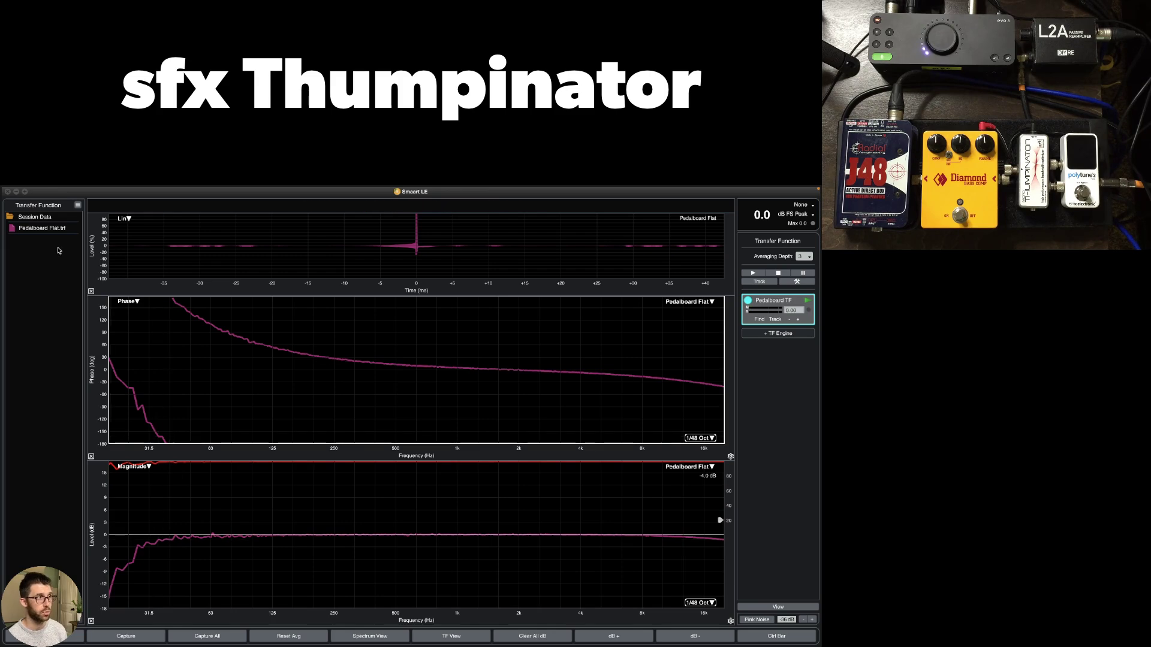
# - Hide the Pedalboard Flat trace and measure Pedalboard TF live with pink noise at -36 dB, offset by -4.0 dB
pyautogui.click(11, 229)
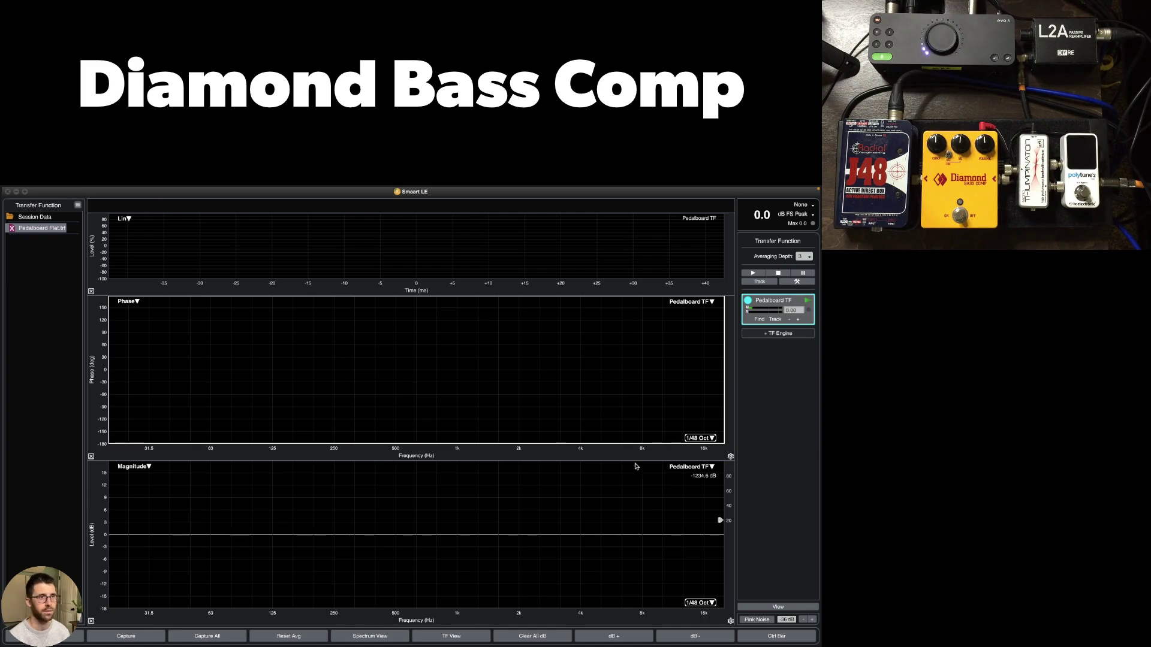
pyautogui.click(529, 350)
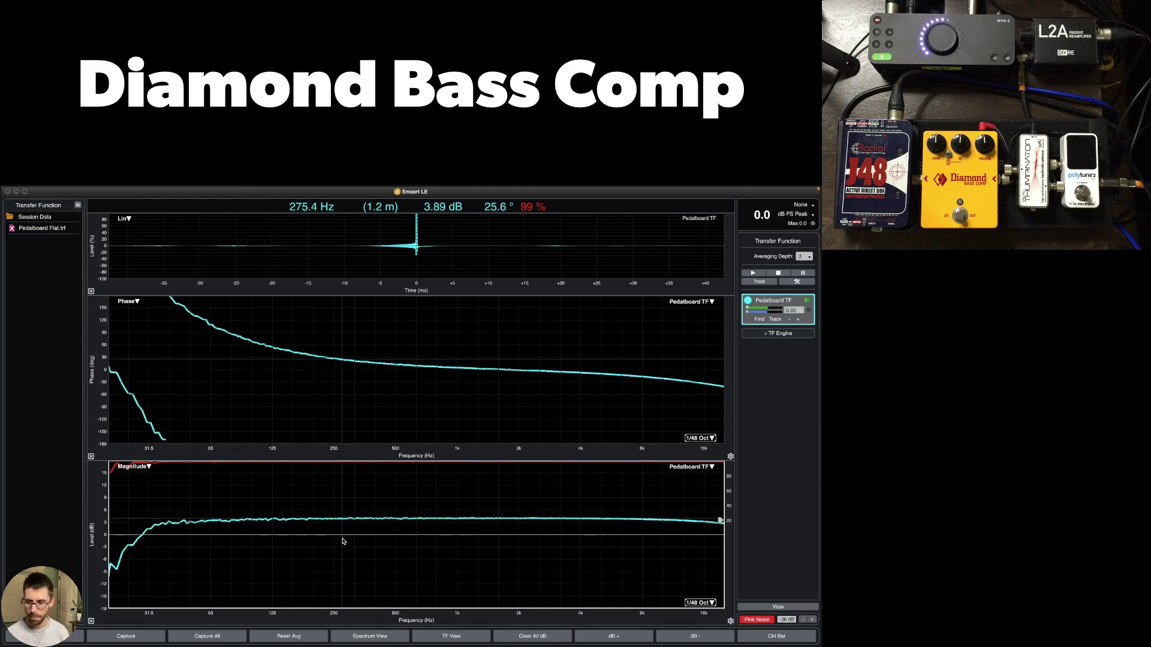
pyautogui.keyDown('super'); pyautogui.click(457, 532); pyautogui.keyUp('super')
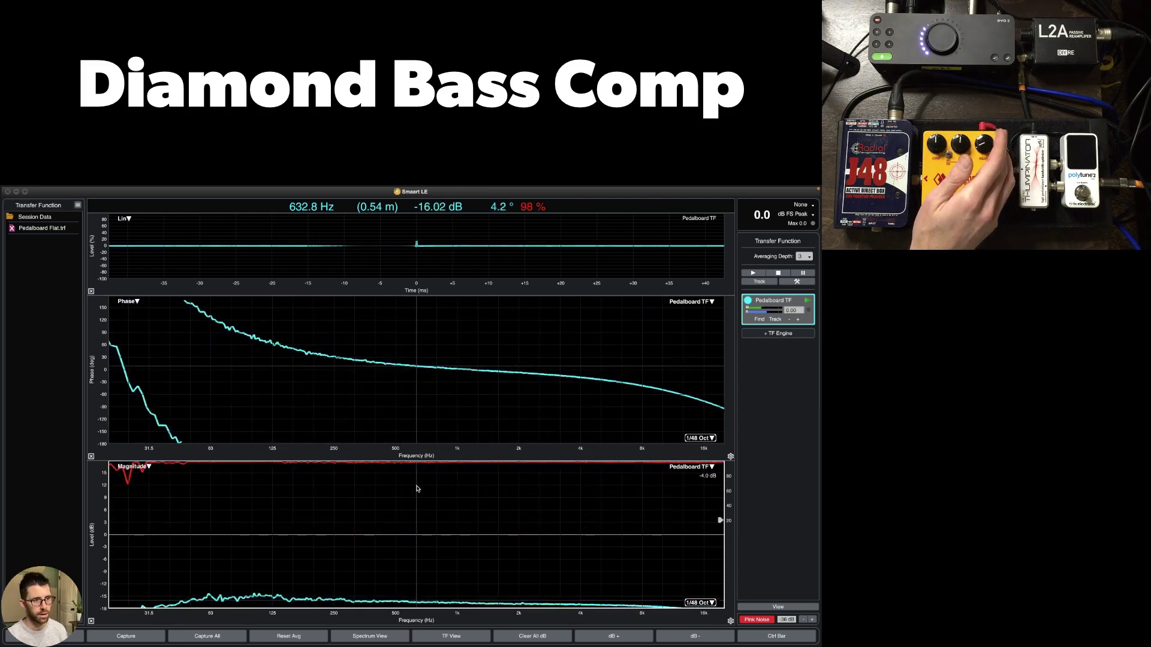
# - Raise the pink noise level in stages to examine the compressor's effect on the magnitude trace, and return it to -36 dB
pyautogui.scroll(-2, 418, 489)
pyautogui.scroll(1, 418, 488)
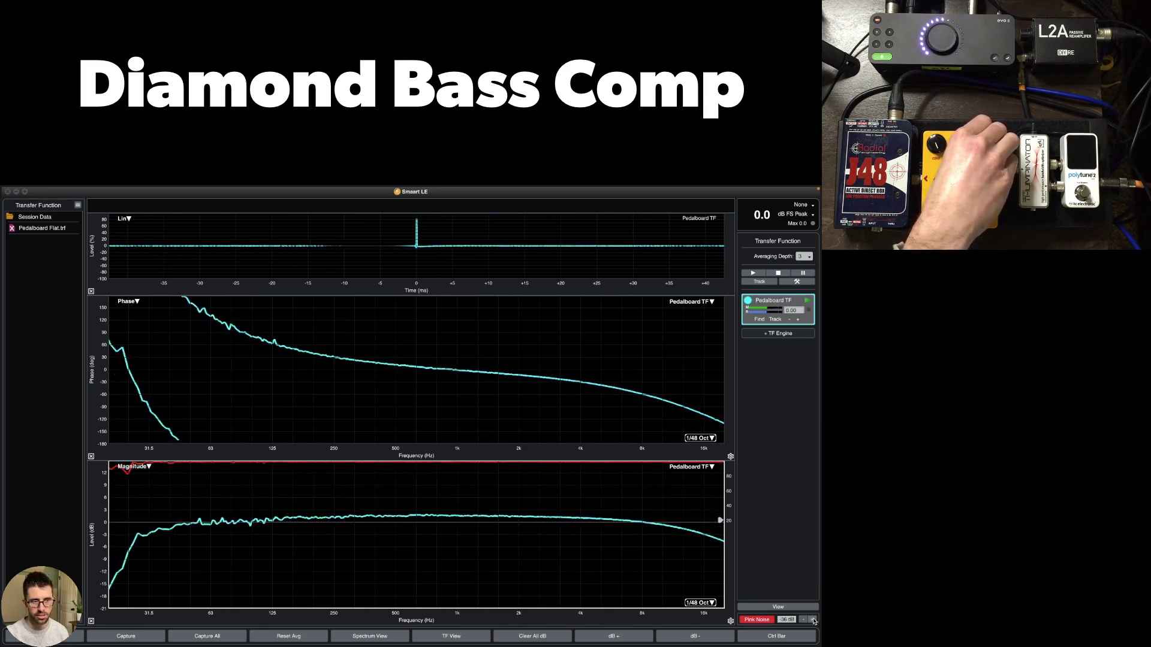
pyautogui.click(814, 620)
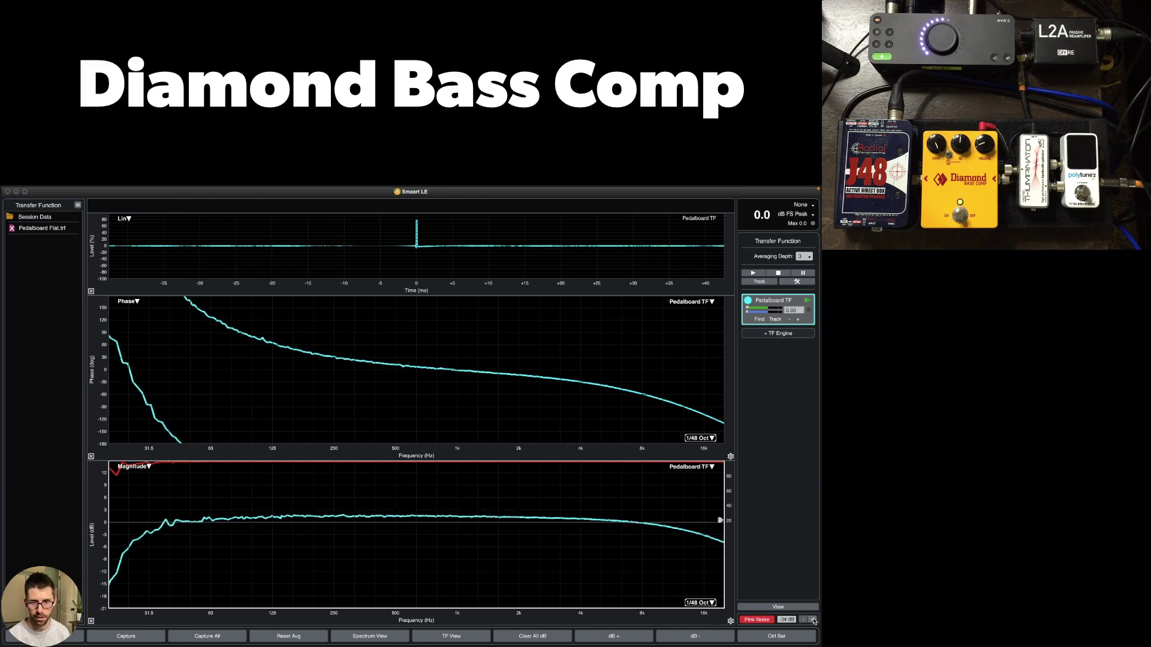
pyautogui.click(814, 620)
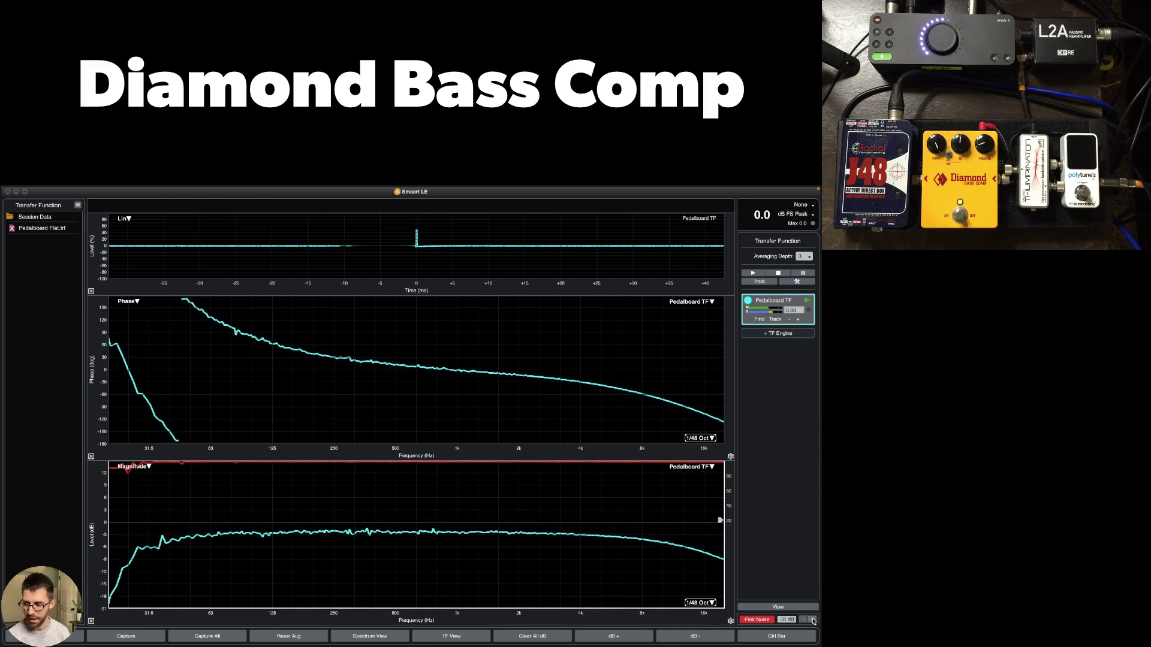
pyautogui.click(813, 620)
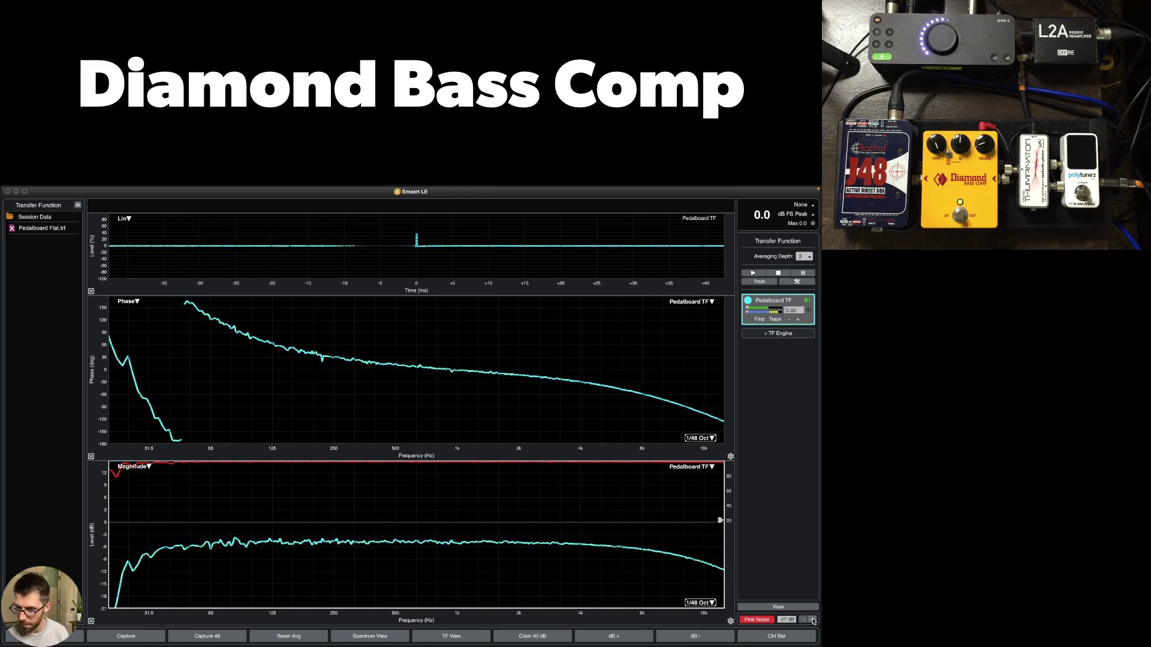
pyautogui.click(813, 619)
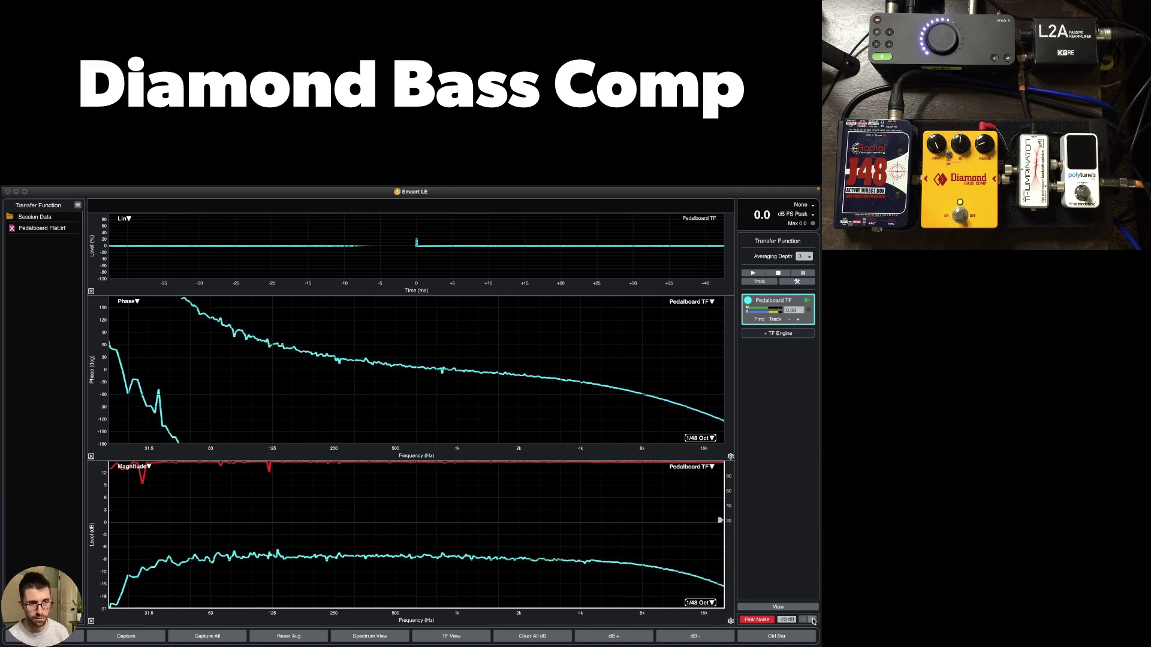
pyautogui.click(813, 620)
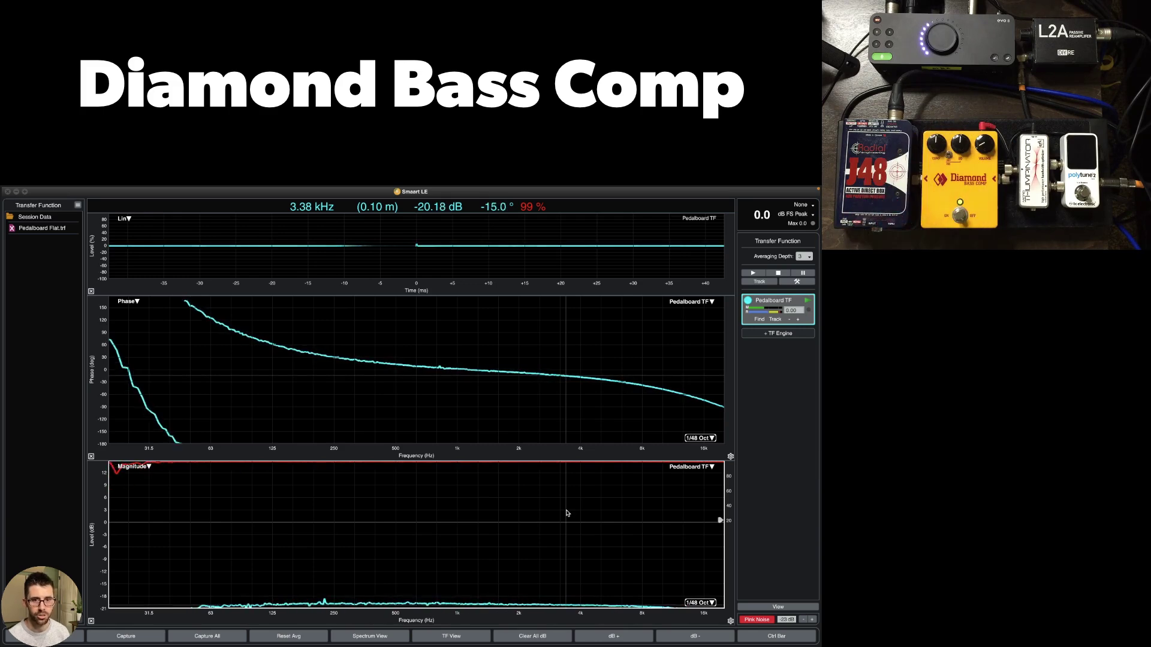
pyautogui.click(803, 621)
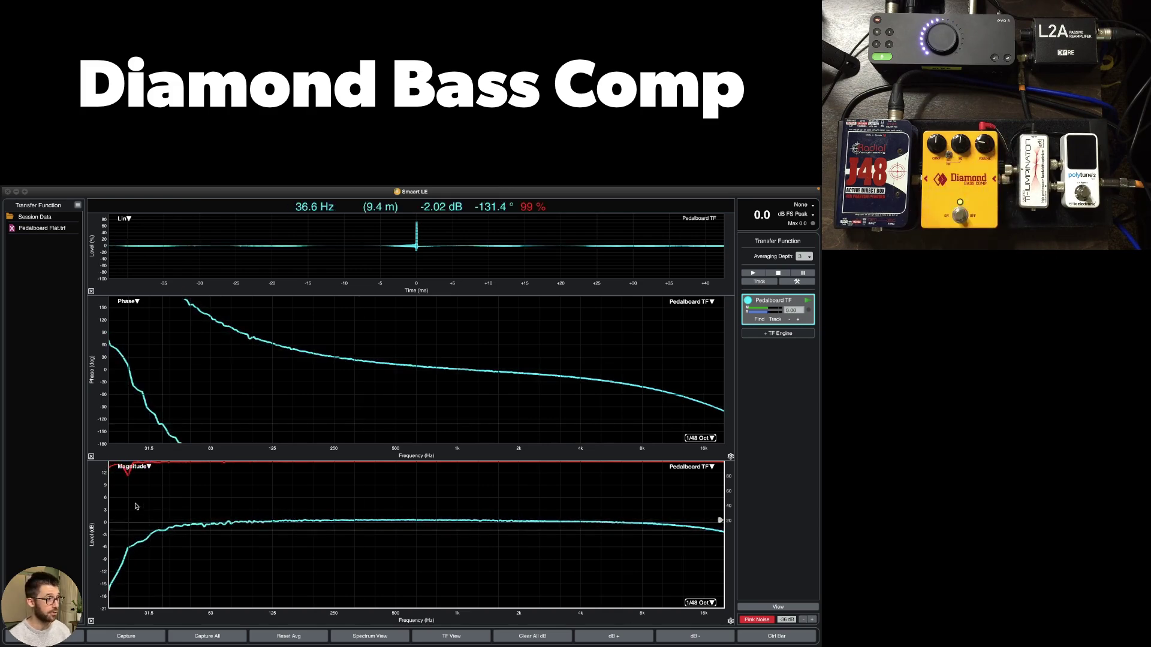
# - Restore the magnitude plot's default level range and hide the impulse response plot
pyautogui.moveTo(94, 502); pyautogui.dragTo(94, 515)
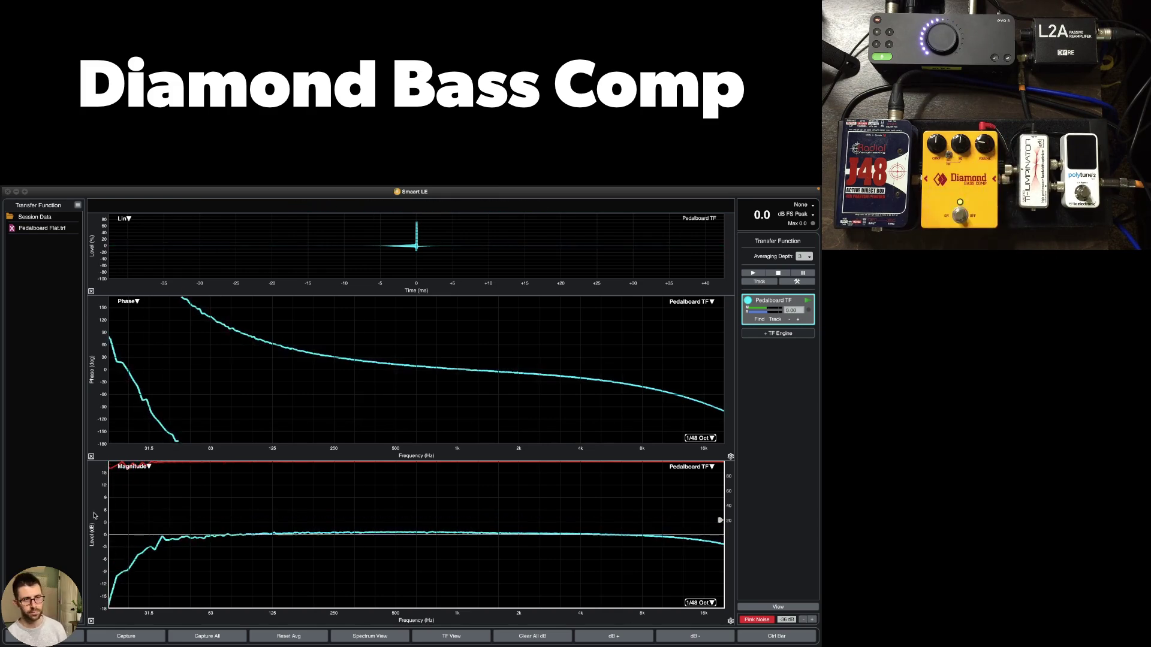
pyautogui.press('i')
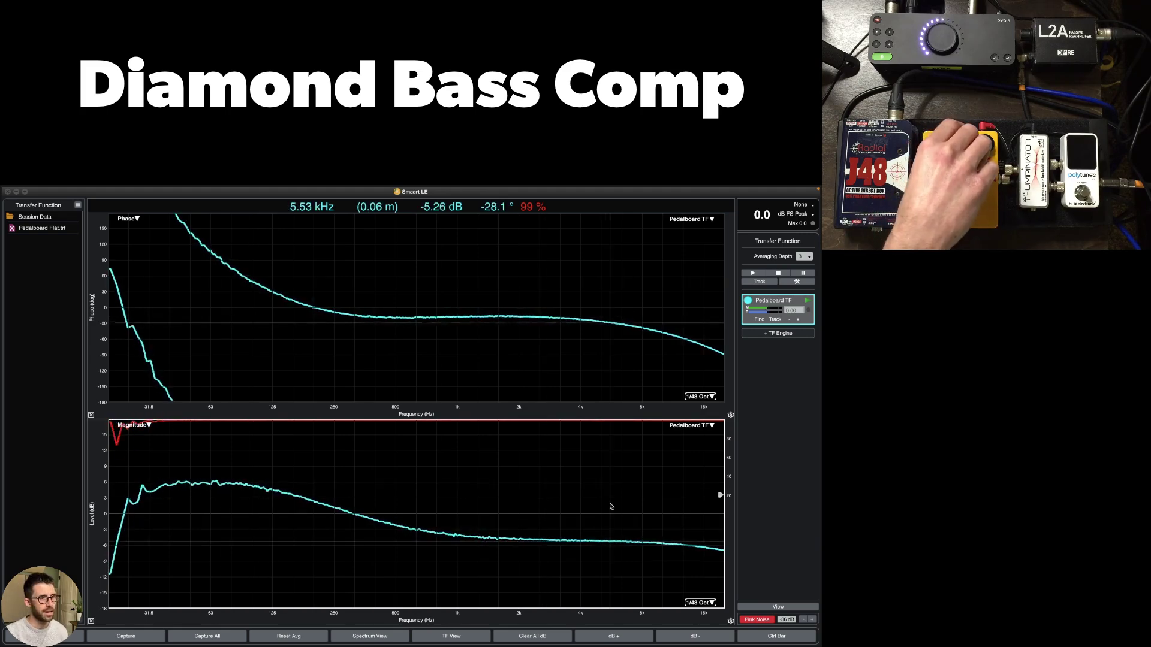
# - Capture the live tilt EQ responses as "250Hz Tilt-Low Bump" and "250Hz Tilt-High Bump"
pyautogui.press('space')
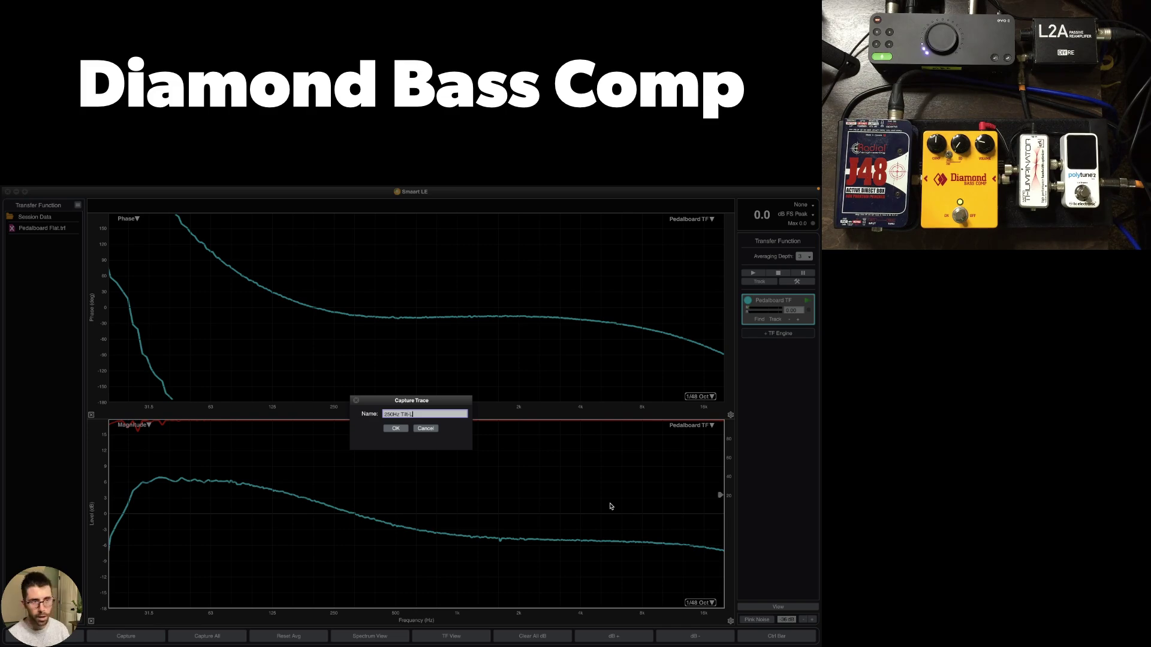
pyautogui.press('Return')
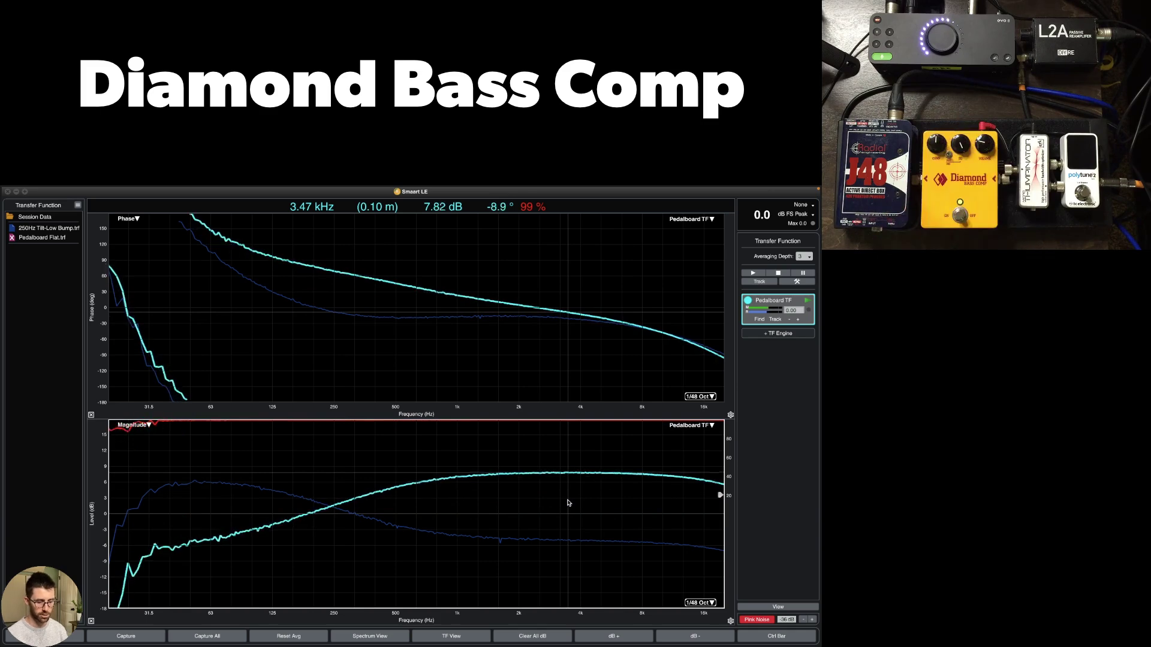
pyautogui.press('space')
pyautogui.write('250Hz Tilt-High Bump')
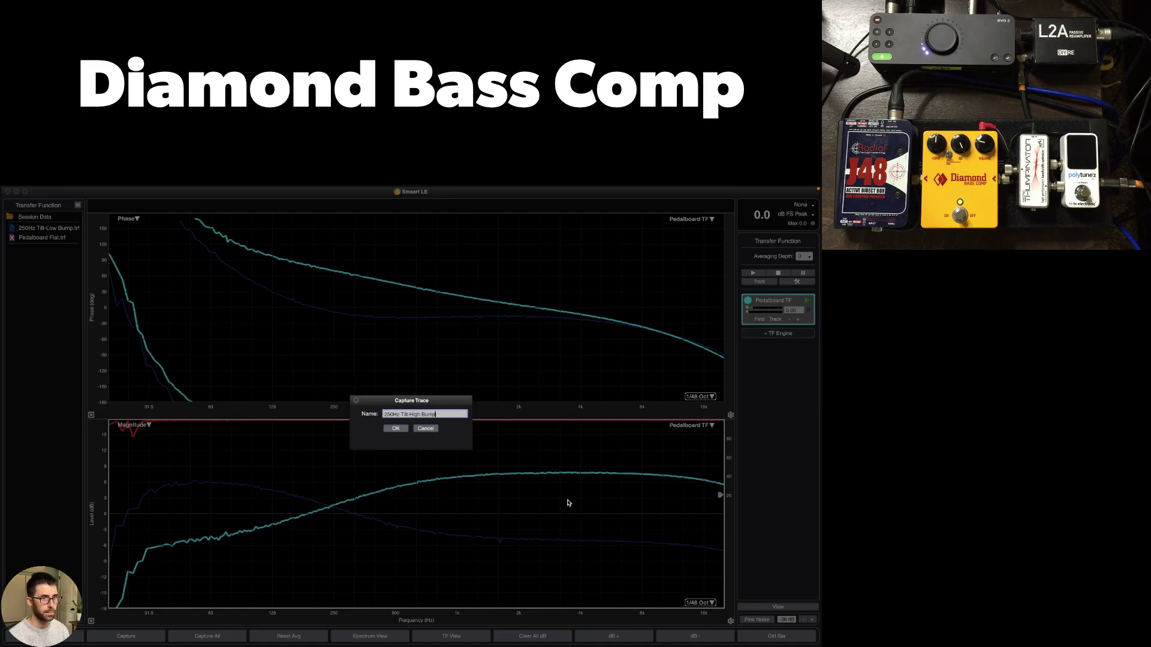
pyautogui.press('Return')
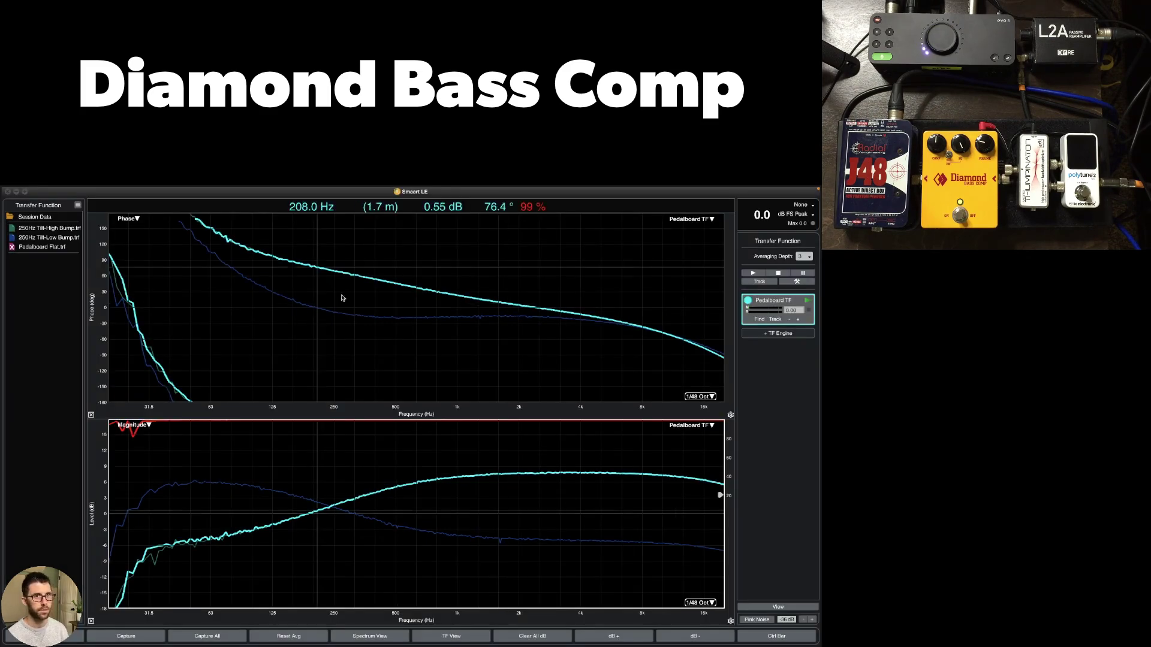
# - Hide Pedalboard TF to compare the two tilt captures, and show it again with pink noise running at -36 dB
pyautogui.click(748, 300)
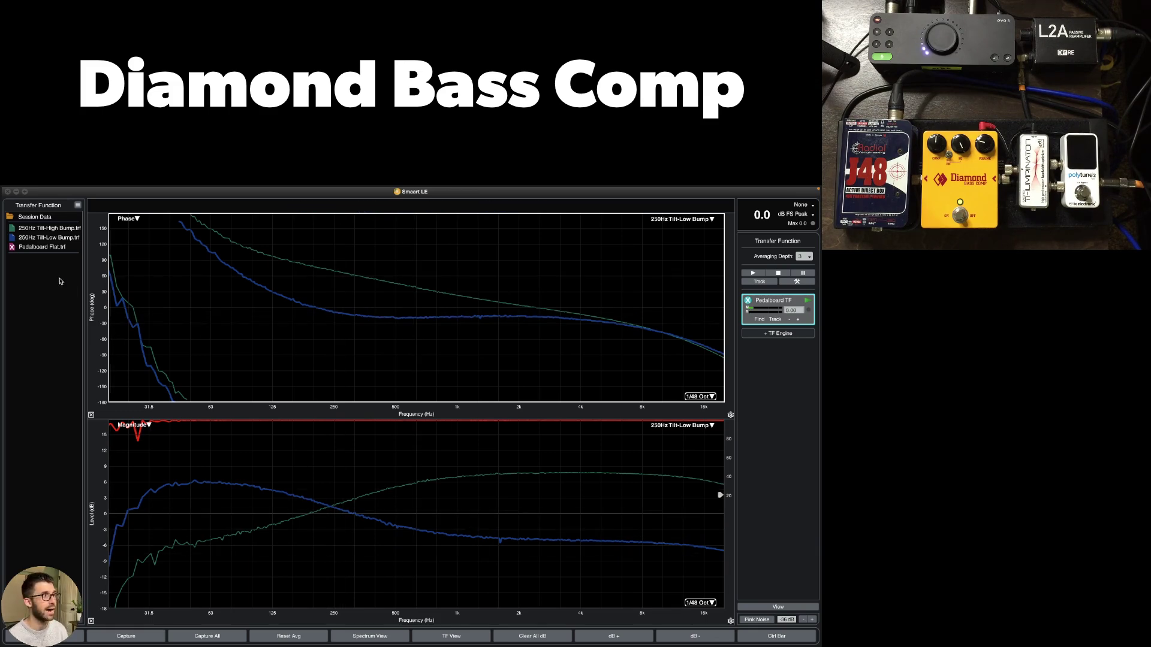
pyautogui.click(399, 529)
pyautogui.click(748, 301)
pyautogui.press('n')
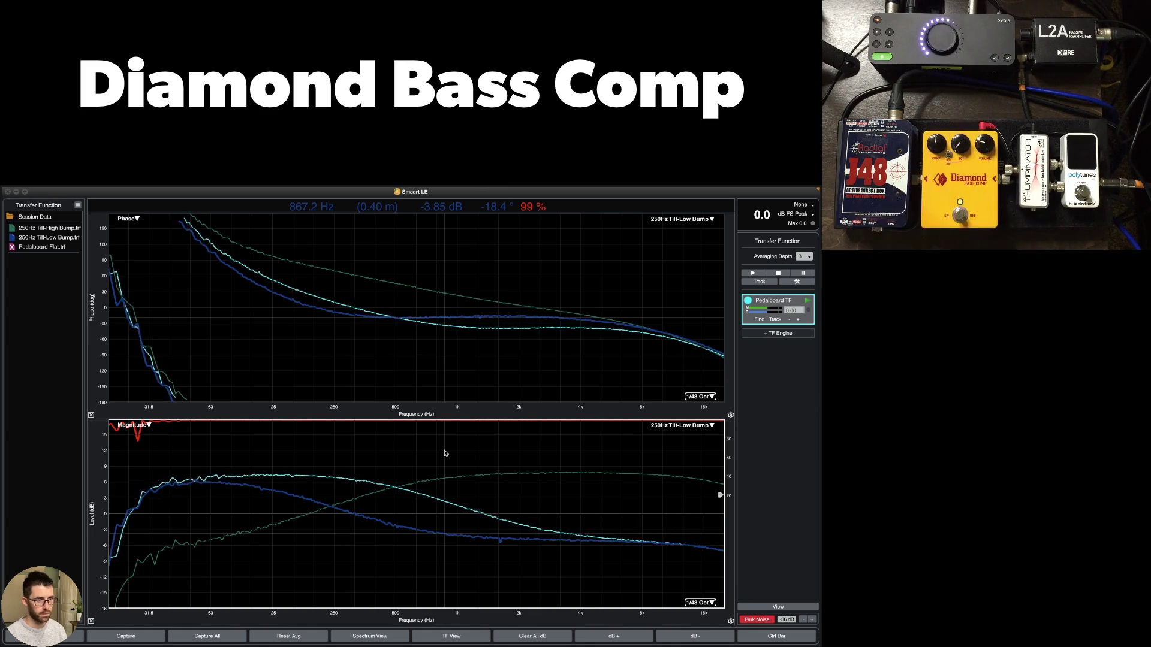
# - Capture the Diamond Bass Comp's 900 Hz tilt EQ responses as "900Hz Tilt-Low Bump" and "900Hz-High Bump"
pyautogui.press('space')
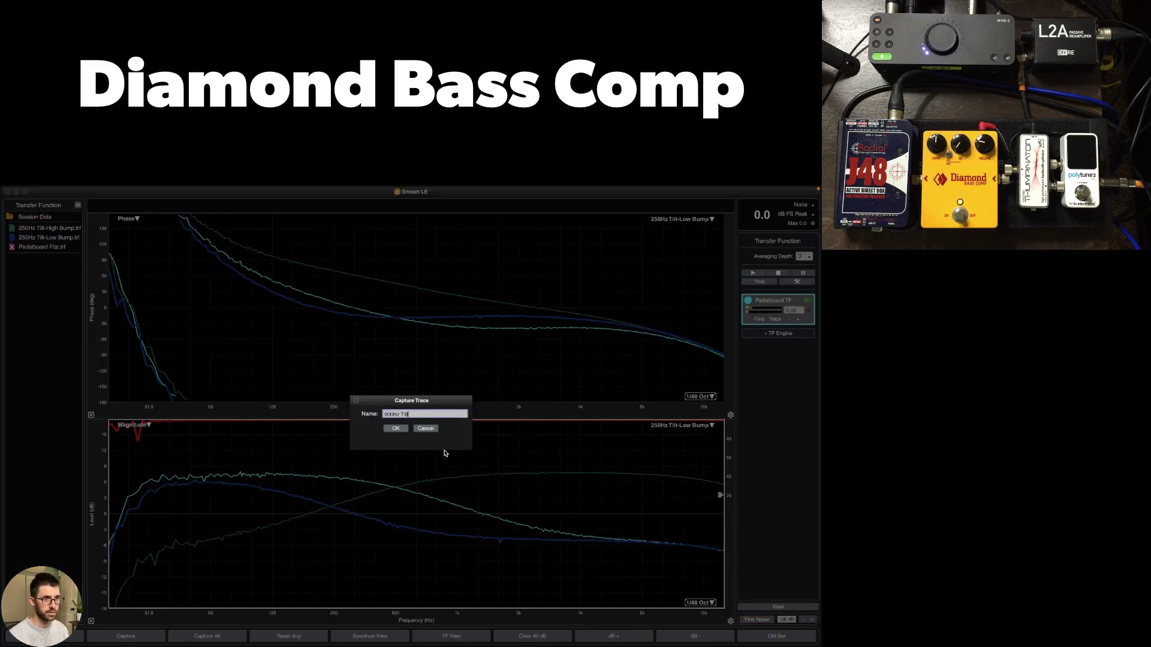
pyautogui.press('Return')
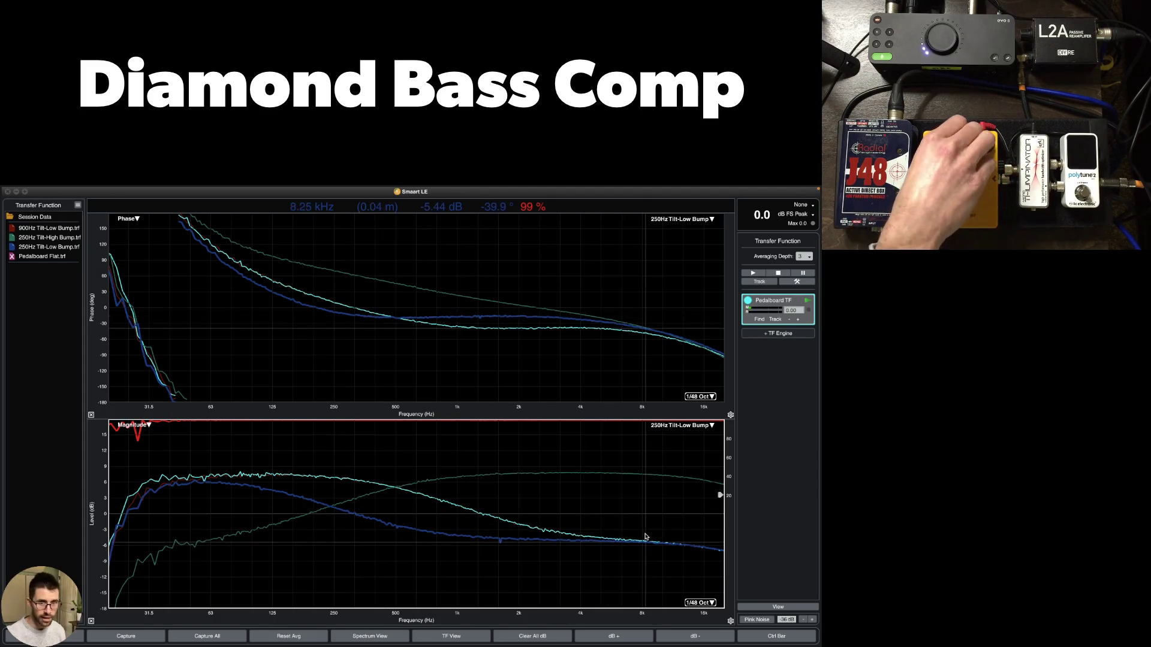
pyautogui.press('n')
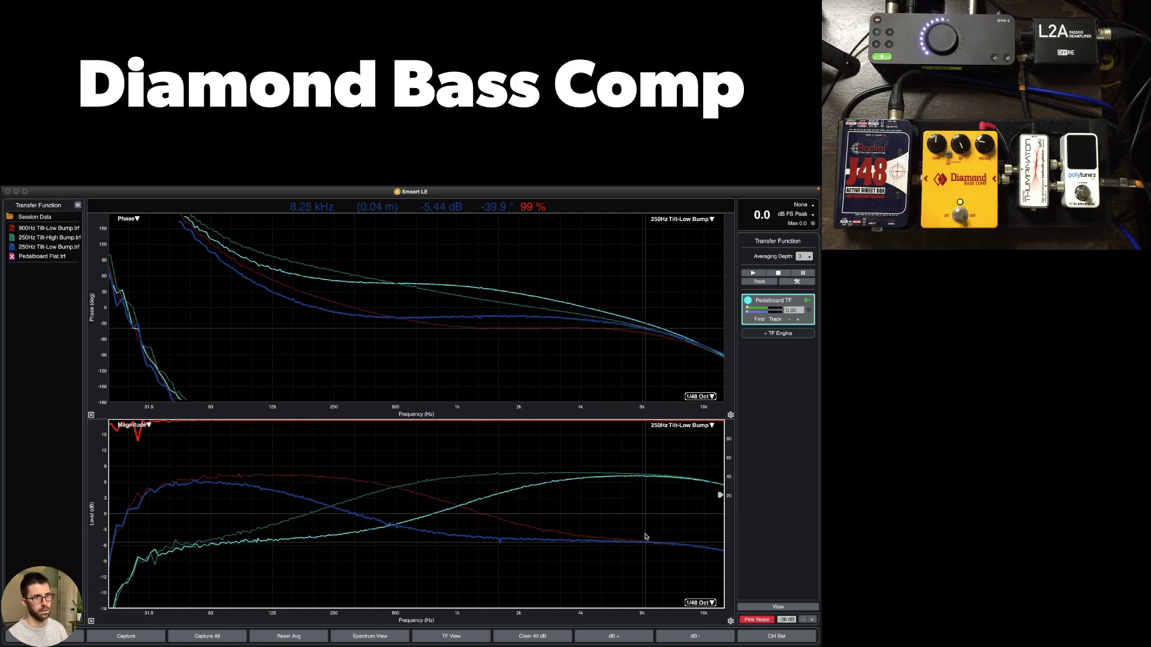
pyautogui.press('space')
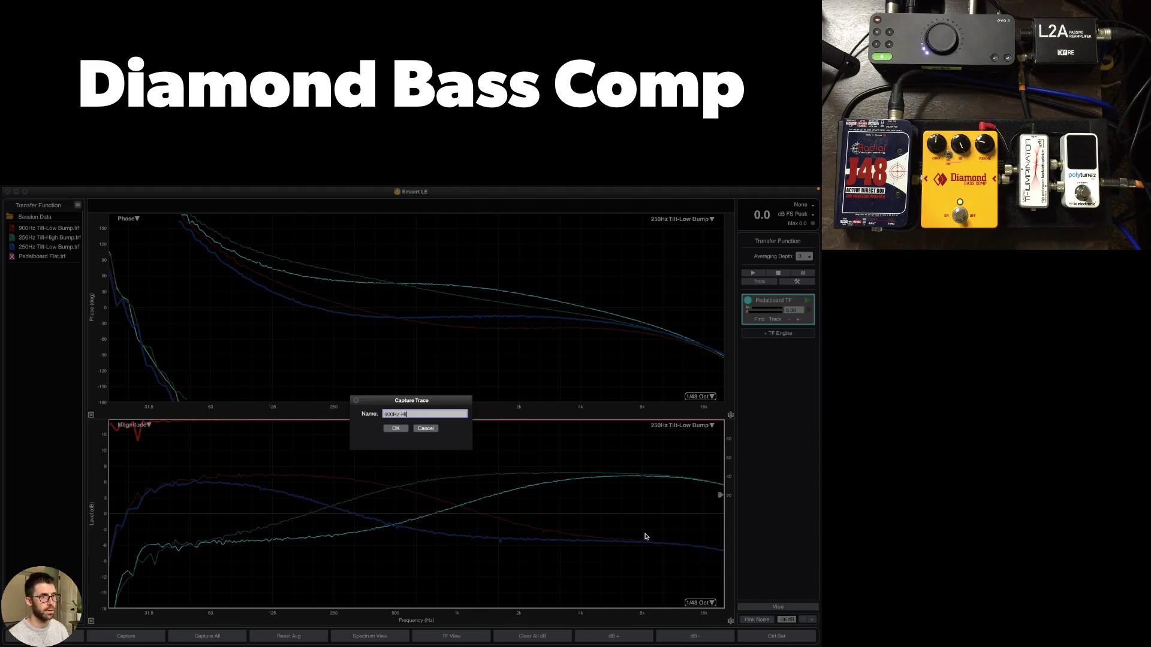
pyautogui.press('Return')
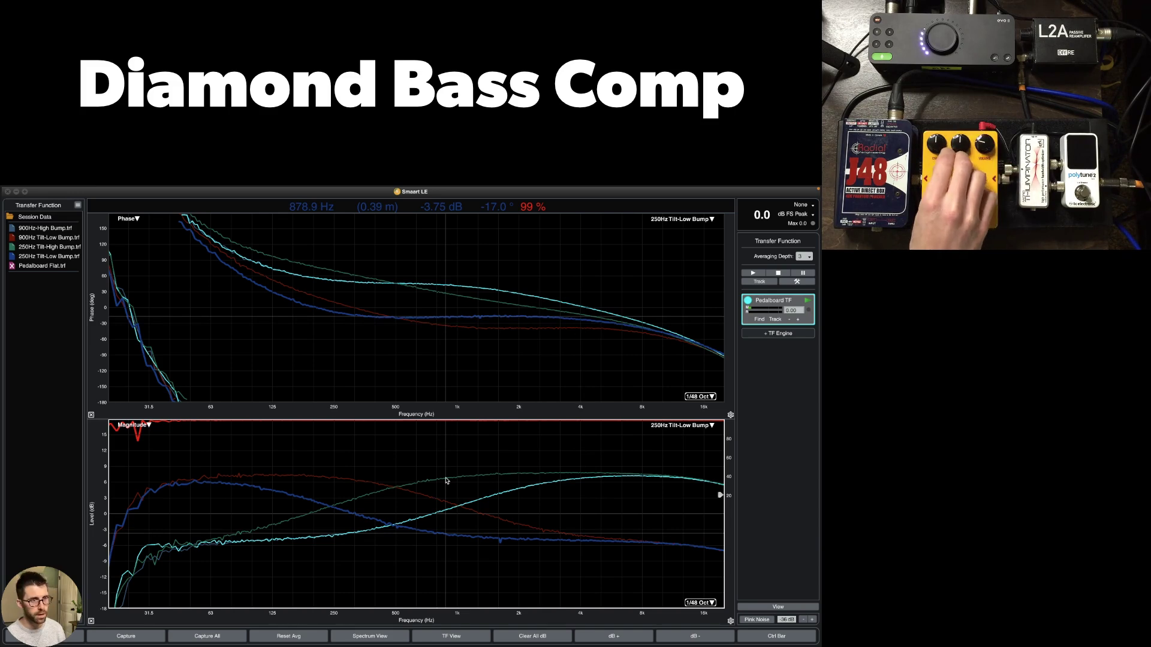
# - Hide the four 250 Hz and 900 Hz tilt captures and show the live impulse response plot
pyautogui.press('h')
pyautogui.press('h')
pyautogui.press('h')
pyautogui.press('h')
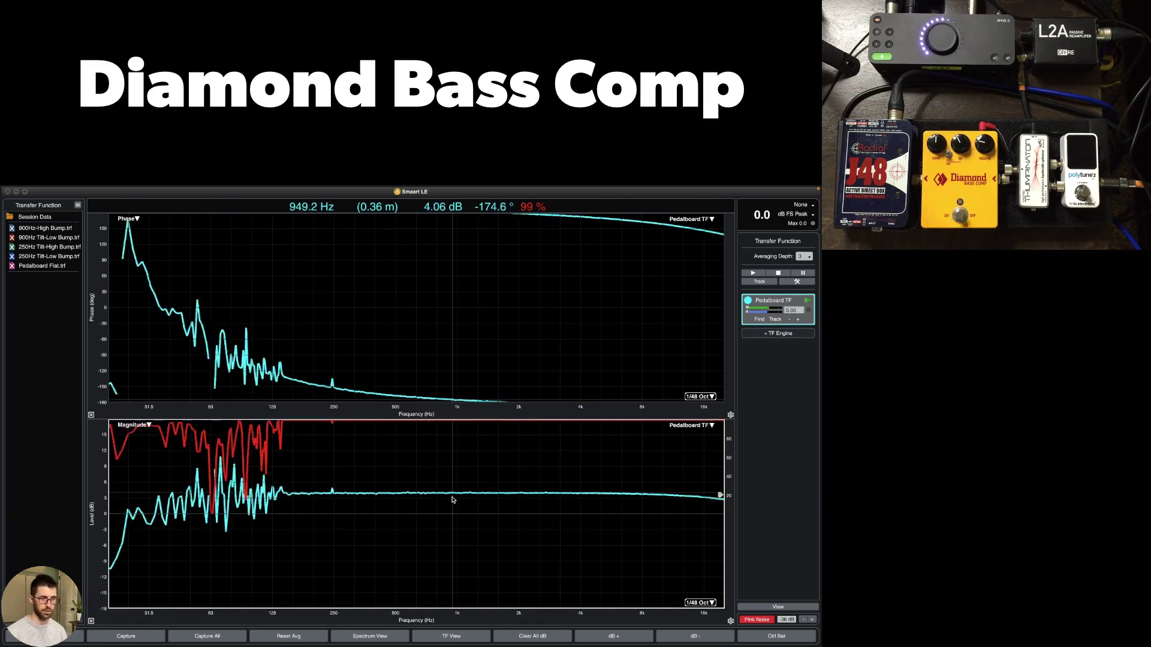
pyautogui.press('l')
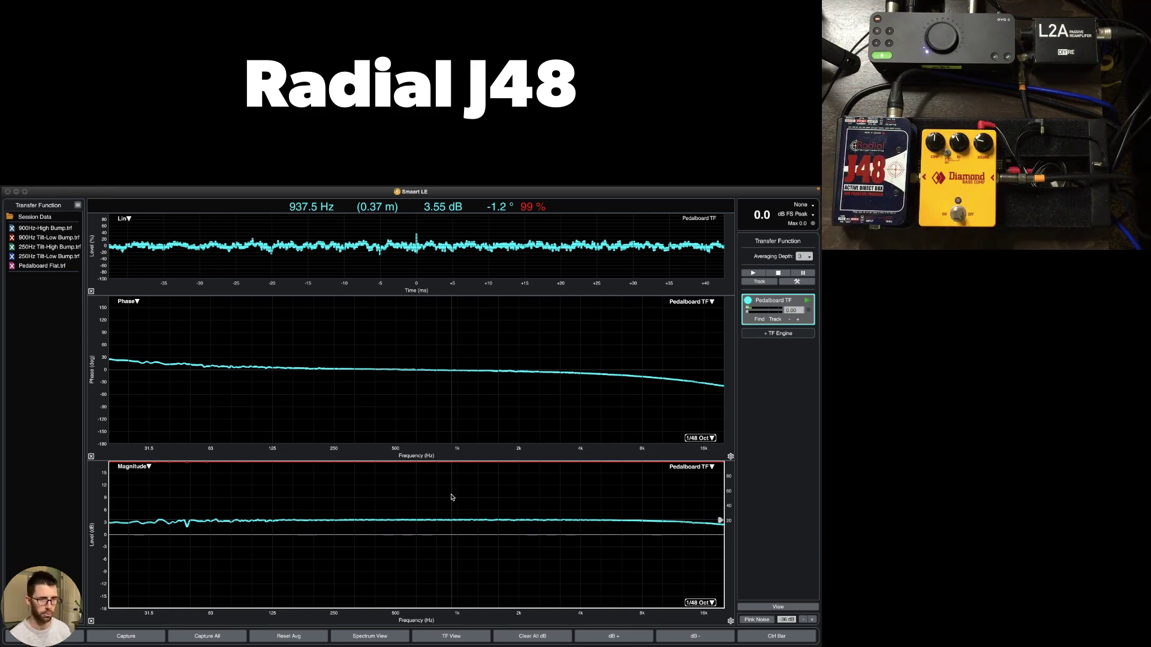
# - With pink noise running, set the Pedalboard In input gain to 17 and close the input meters
pyautogui.press('n')
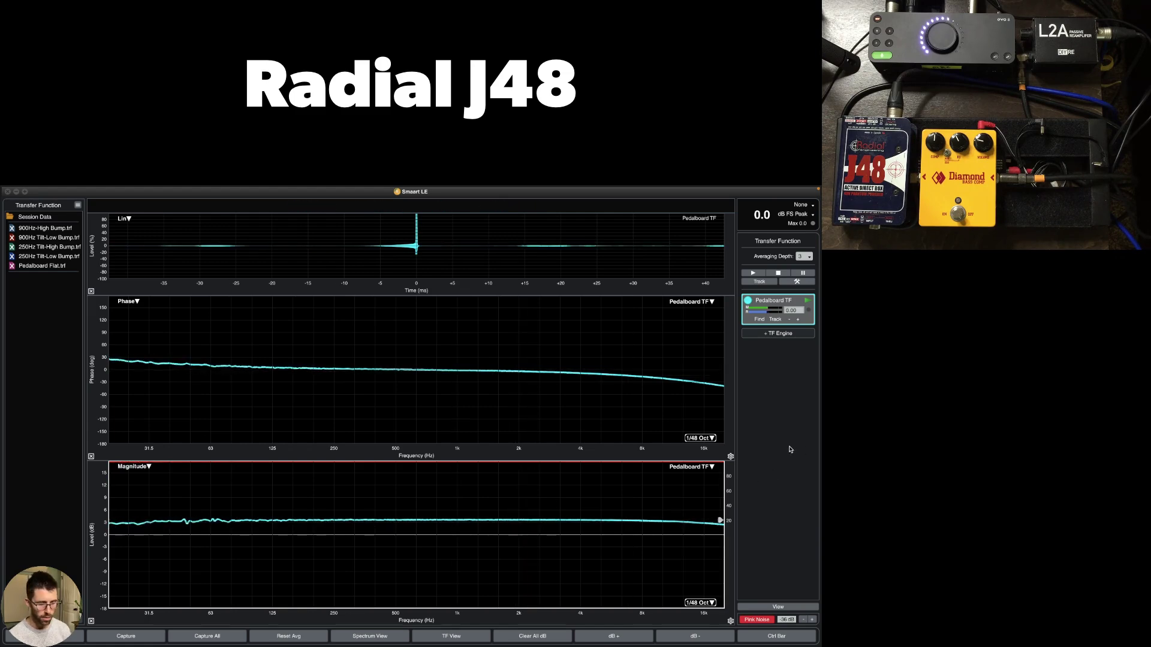
pyautogui.hotkey('alt', 'i')
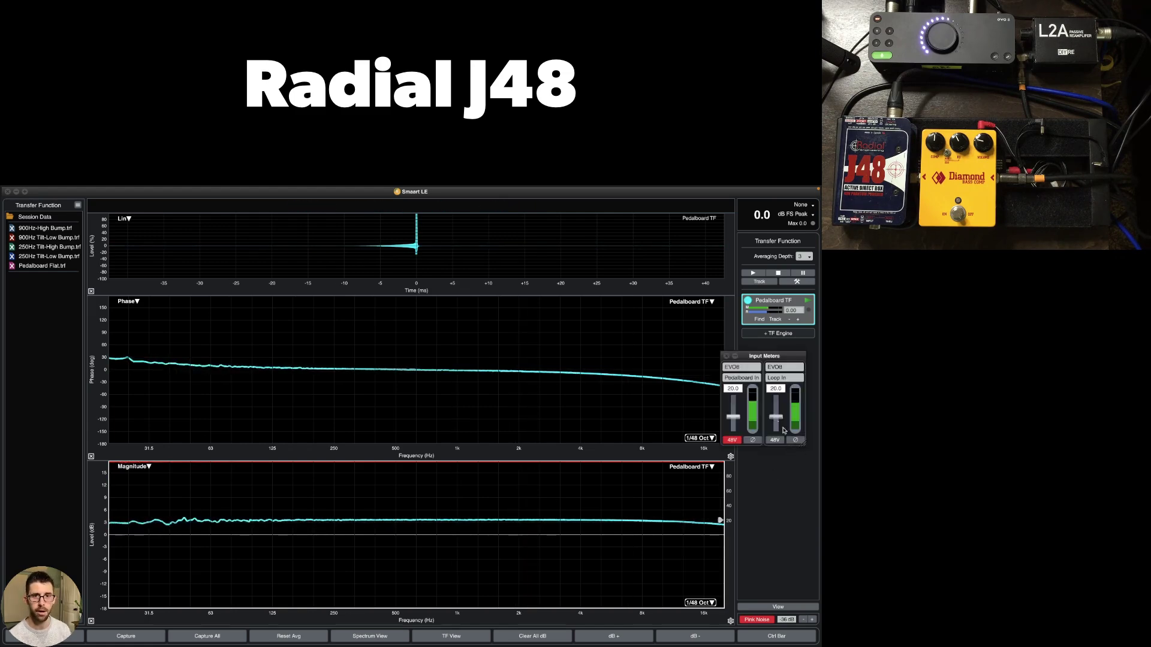
pyautogui.click(739, 389)
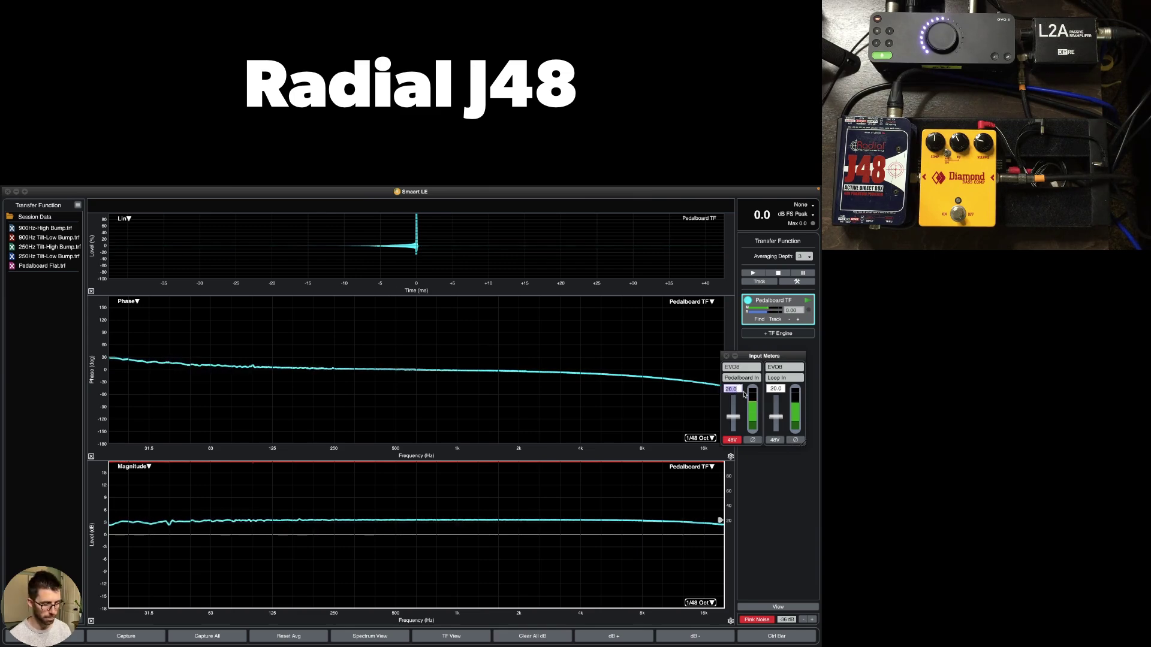
pyautogui.write('17')
pyautogui.press('Return')
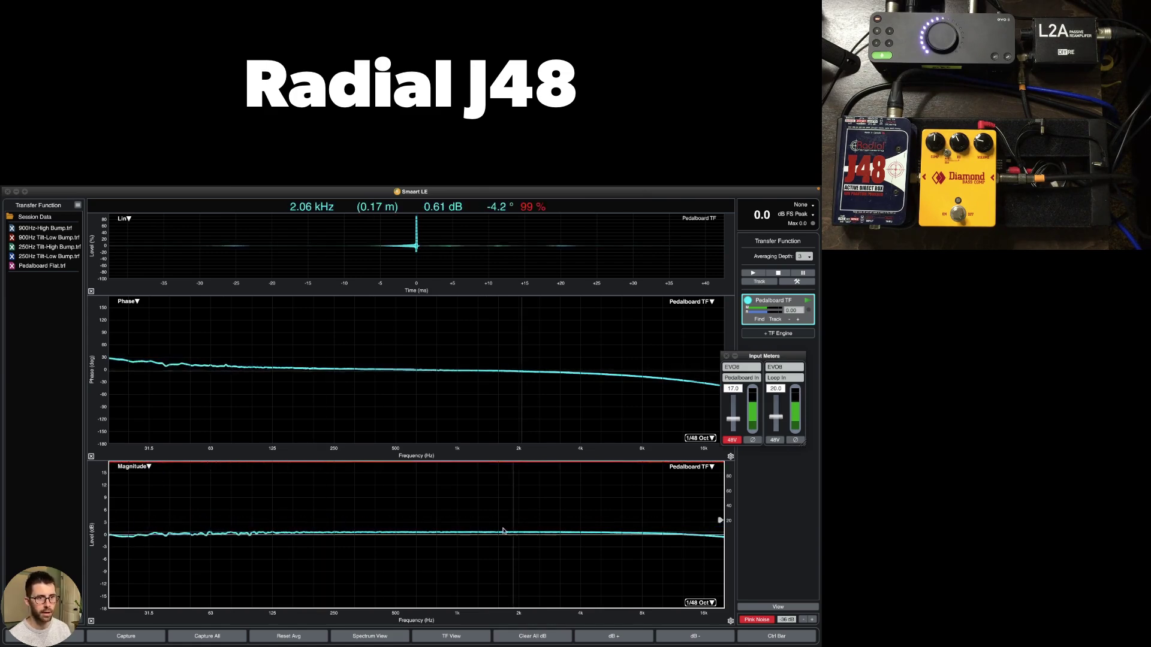
pyautogui.press('super+w')
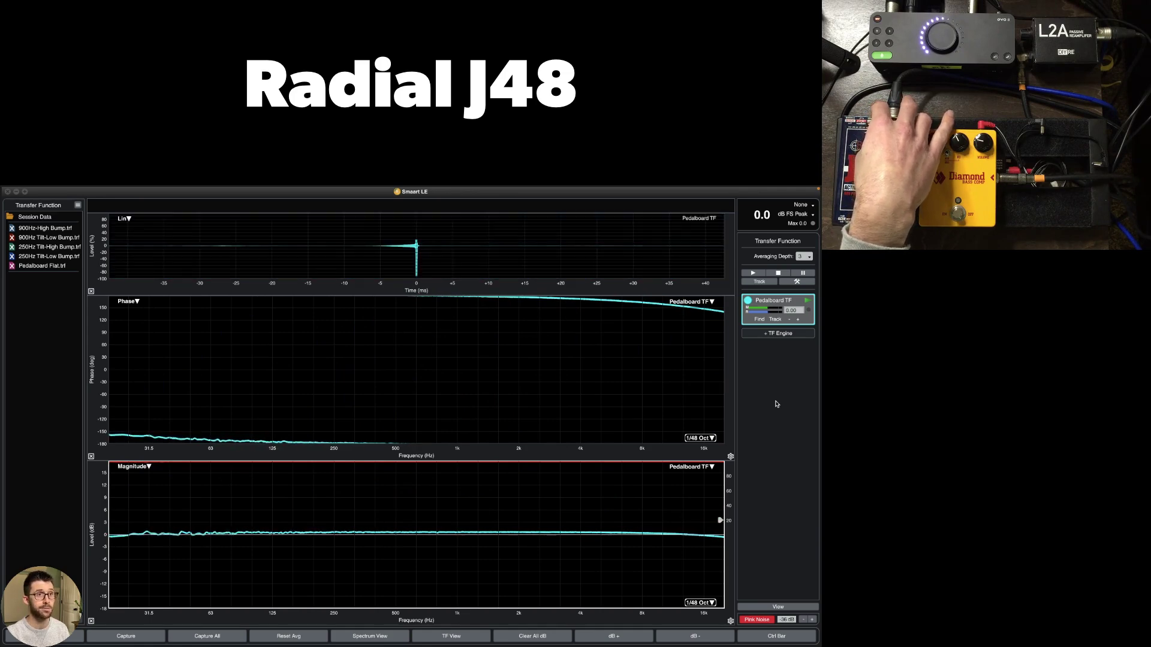
# - Raise the averaging depth to smooth the live traces and capture the high-pass filter response as "J48-HPF"
pyautogui.moveTo(417, 266)
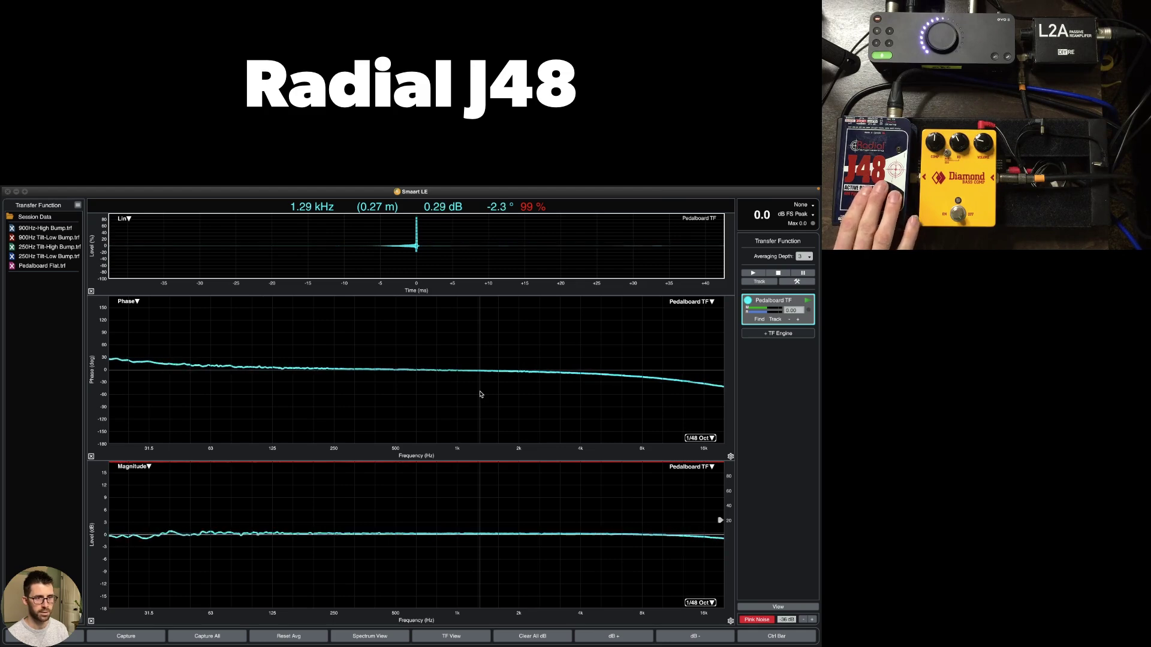
pyautogui.click(455, 528)
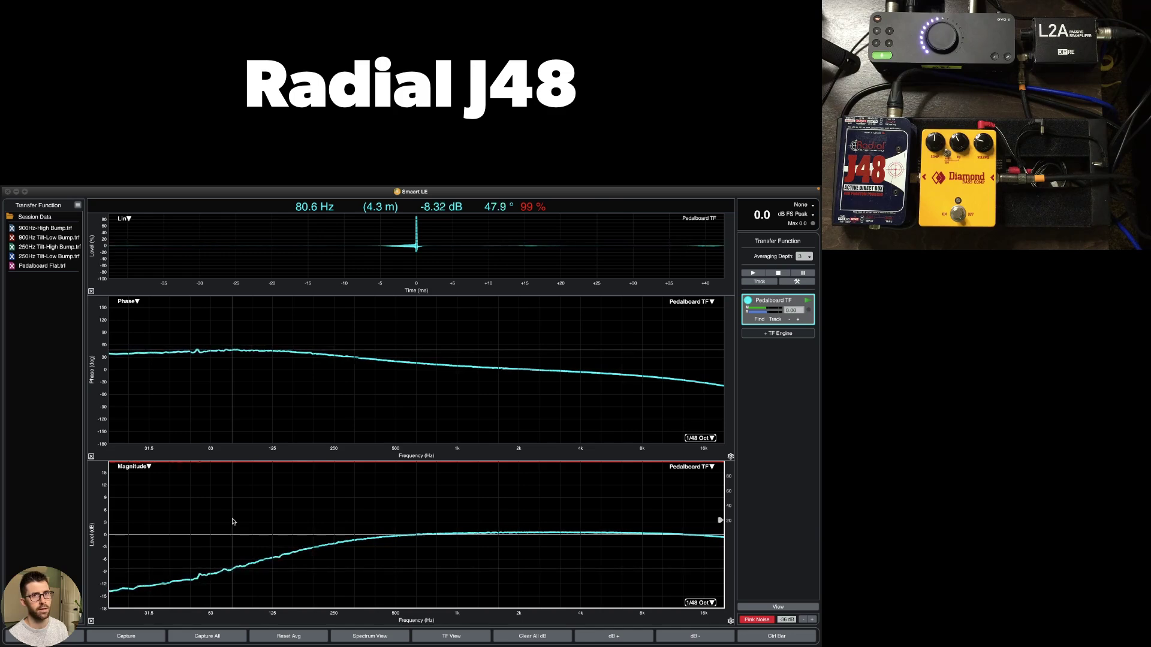
pyautogui.click(803, 256)
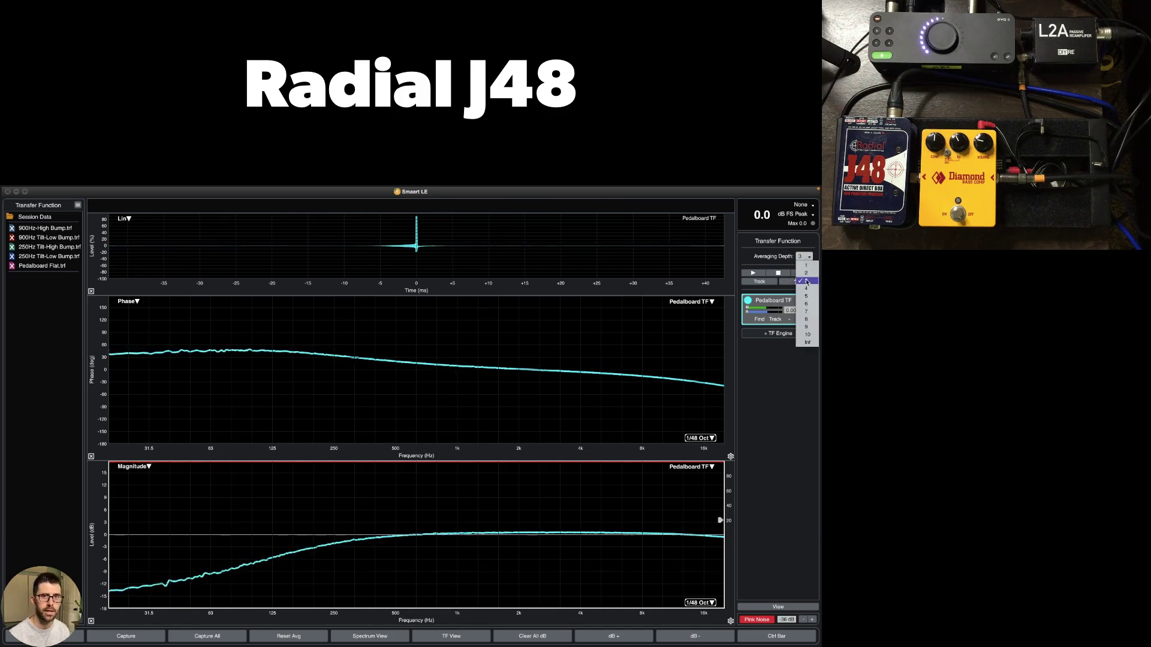
pyautogui.click(805, 282)
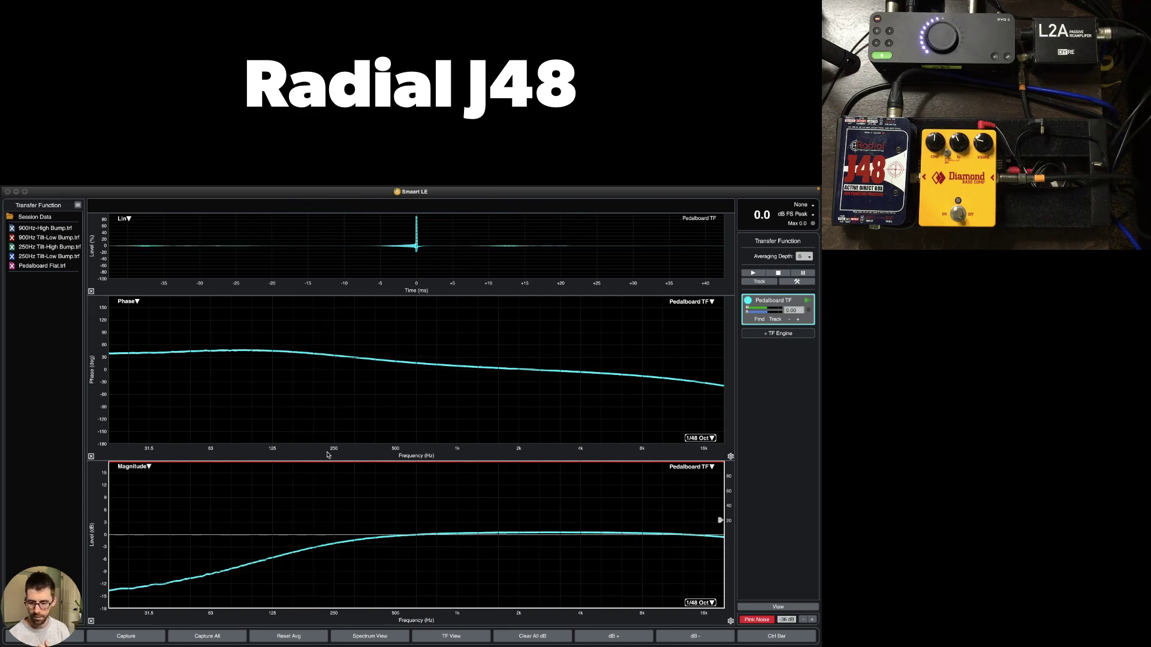
pyautogui.press('space')
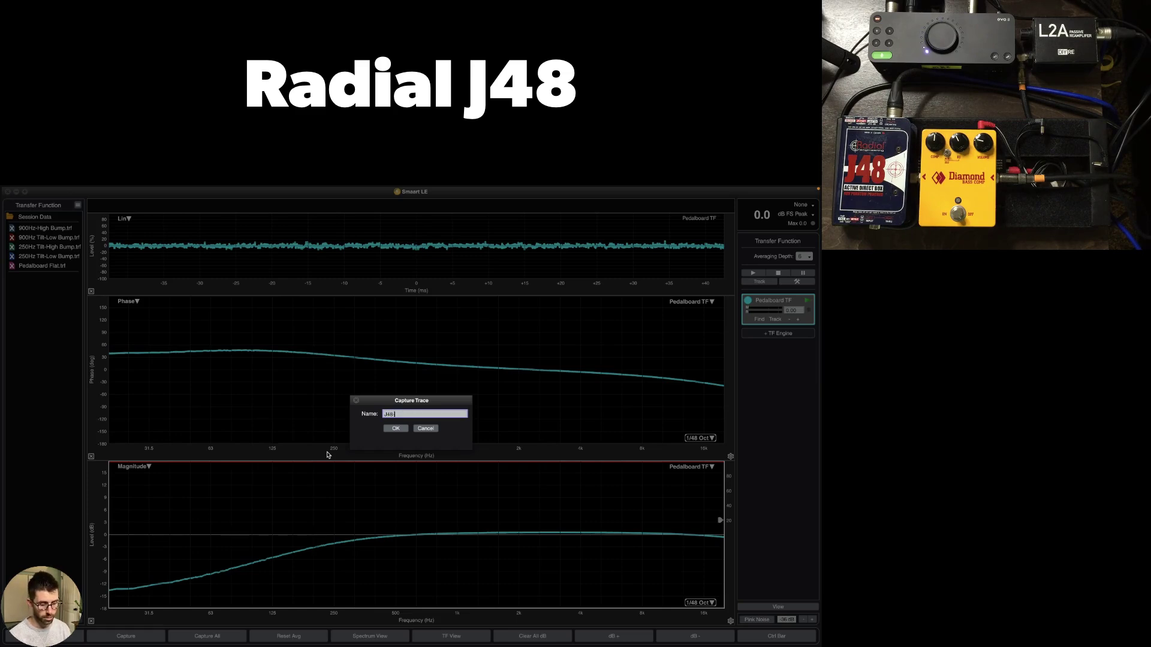
pyautogui.write('J48-HPF')
pyautogui.press('Return')
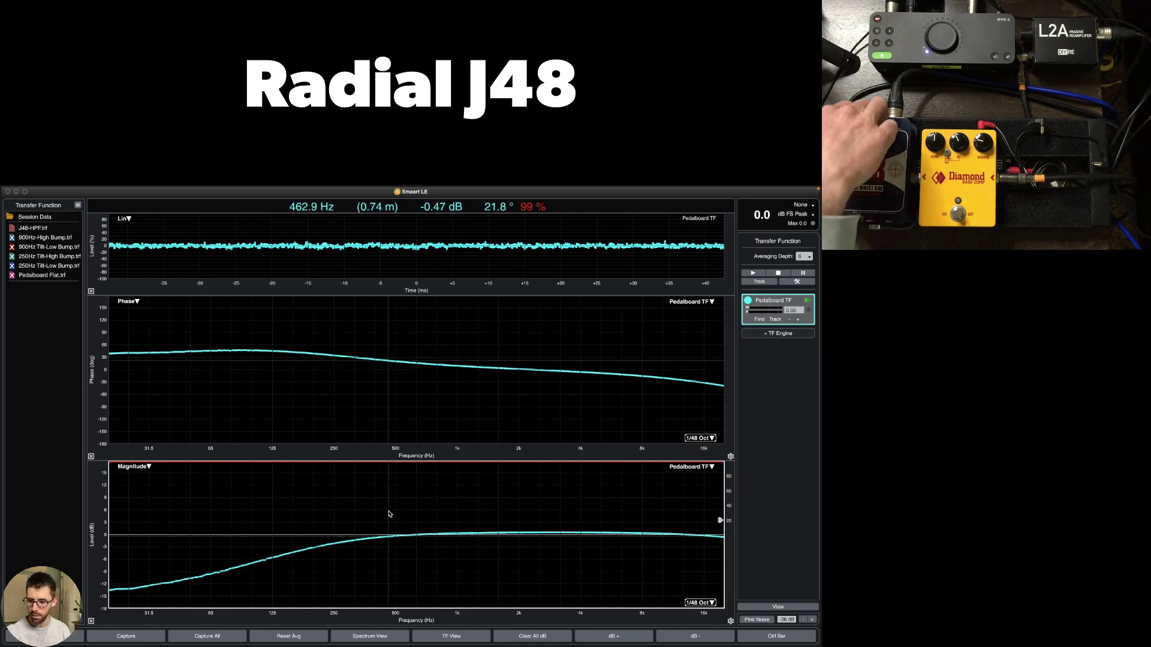
# - Restart the pink noise and bring the J48-HPF capture to the front to compare it with the live trace
pyautogui.press('n')
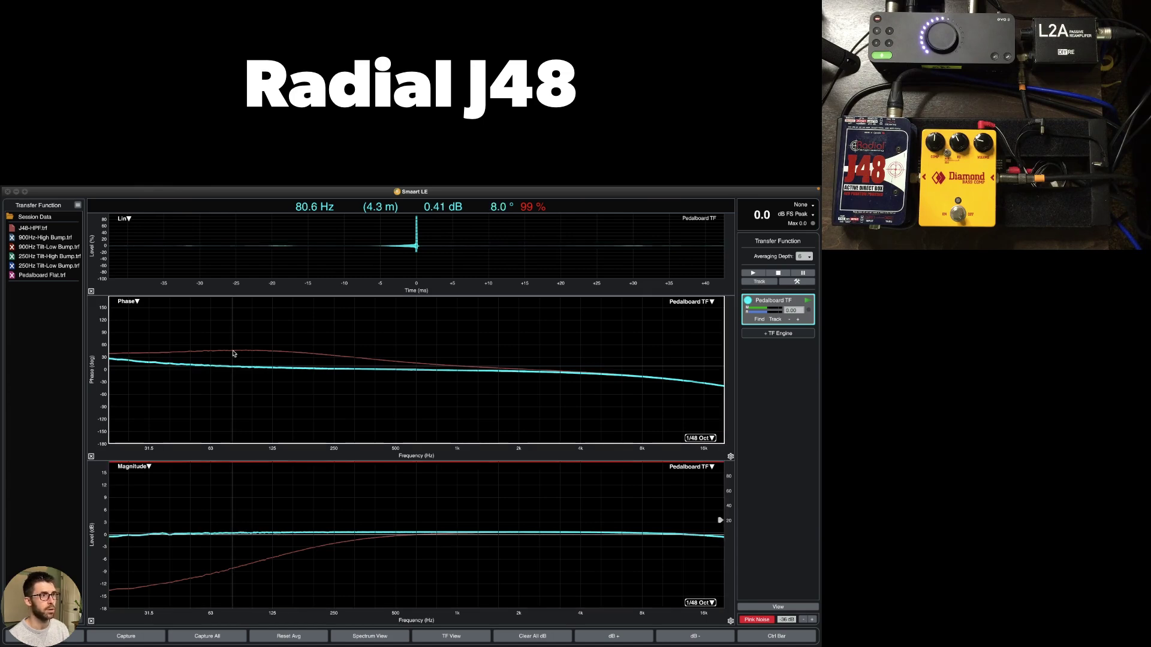
pyautogui.click(33, 227)
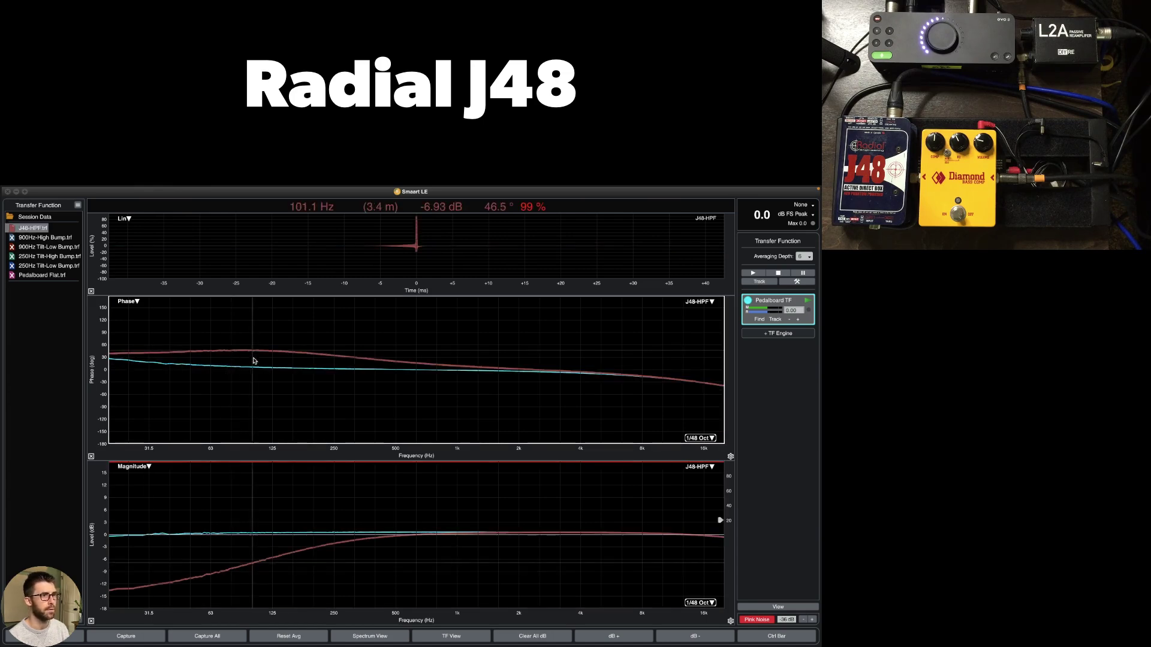